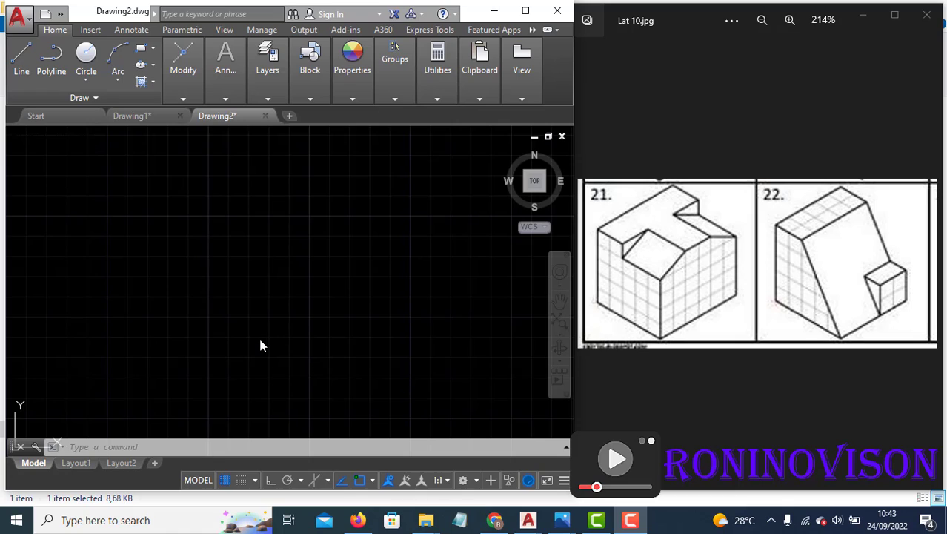
- Turn on isometric snap in Drafting Settings so the grid follows isometric lines
{"action": "left_click", "coordinate": [311, 306]}
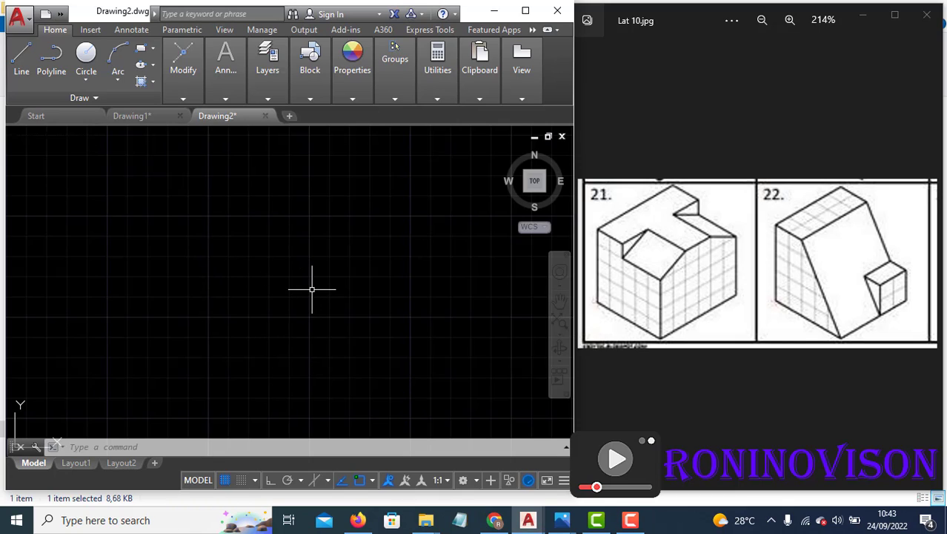
{"action": "type", "text": "ds"}
{"action": "key", "text": "Return"}
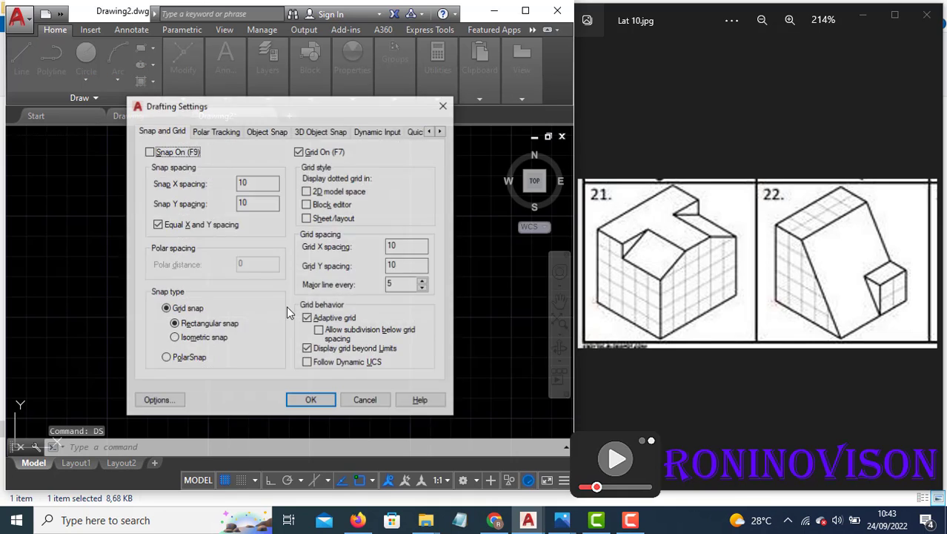
{"action": "left_click", "coordinate": [200, 339]}
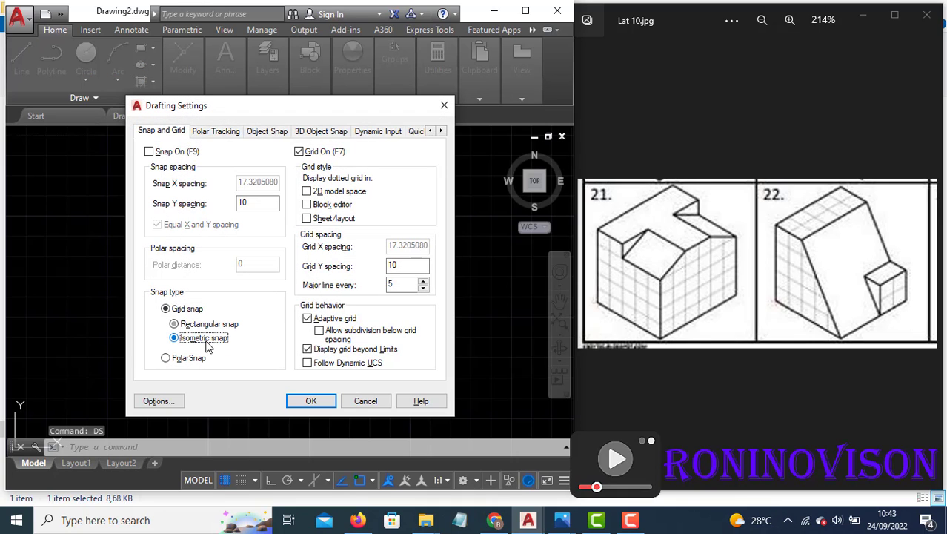
{"action": "left_click", "coordinate": [304, 404]}
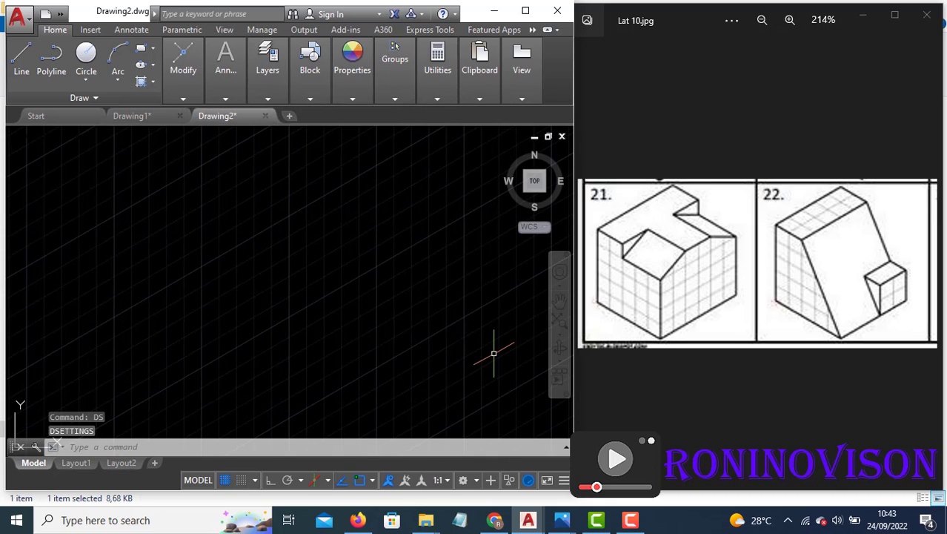
{"action": "type", "text": "l"}
{"action": "key", "text": "Return"}
- With Ortho on and the left isoplane active, draw the left face's 50 and 50 edges
{"action": "left_click", "coordinate": [257, 374]}
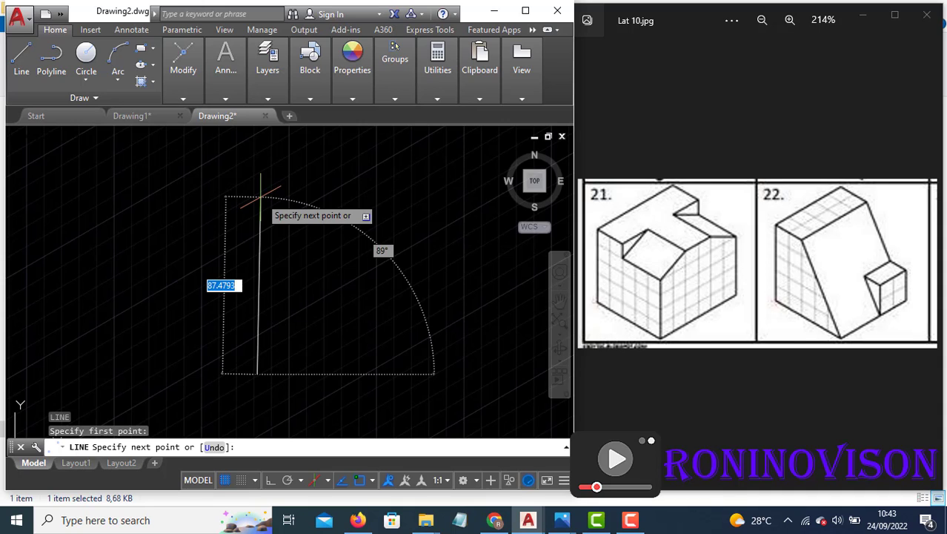
{"action": "key", "text": "F8"}
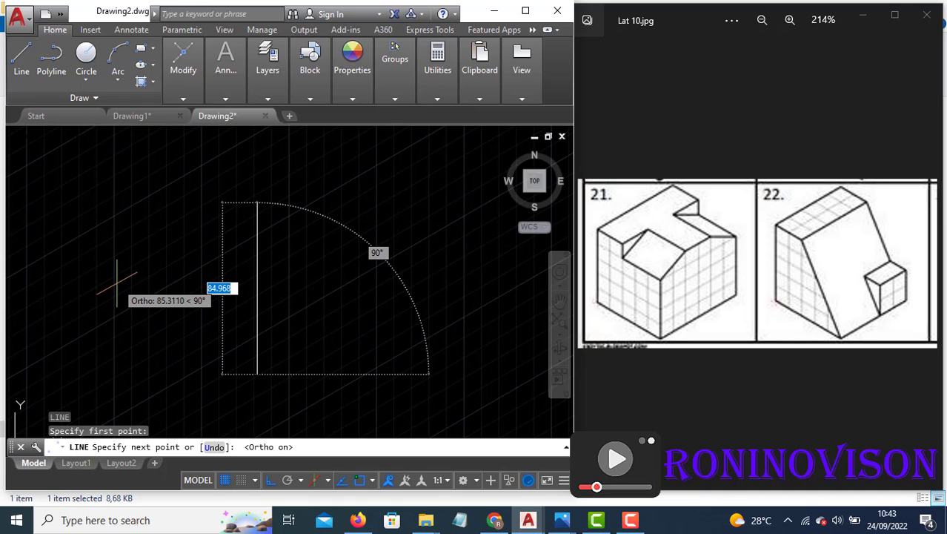
{"action": "key", "text": "F5"}
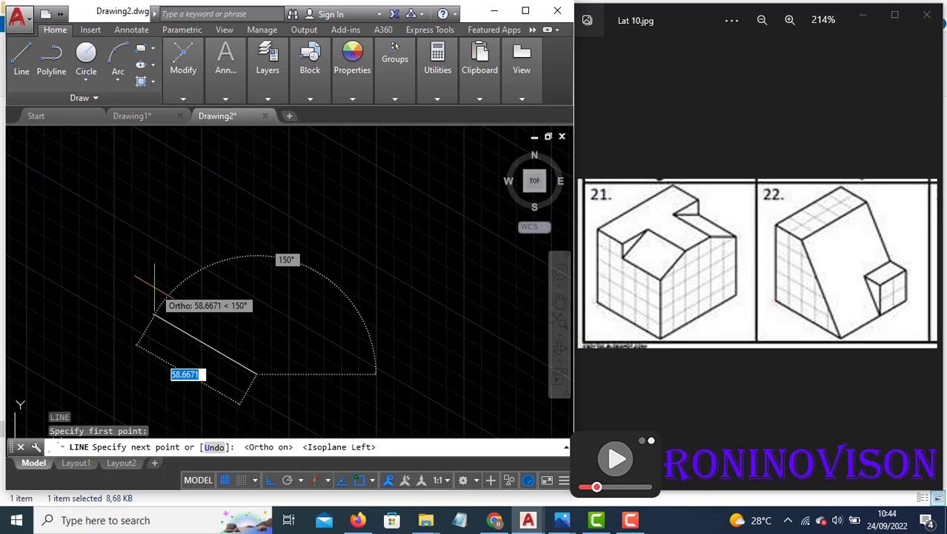
{"action": "type", "text": "50"}
{"action": "key", "text": "Return"}
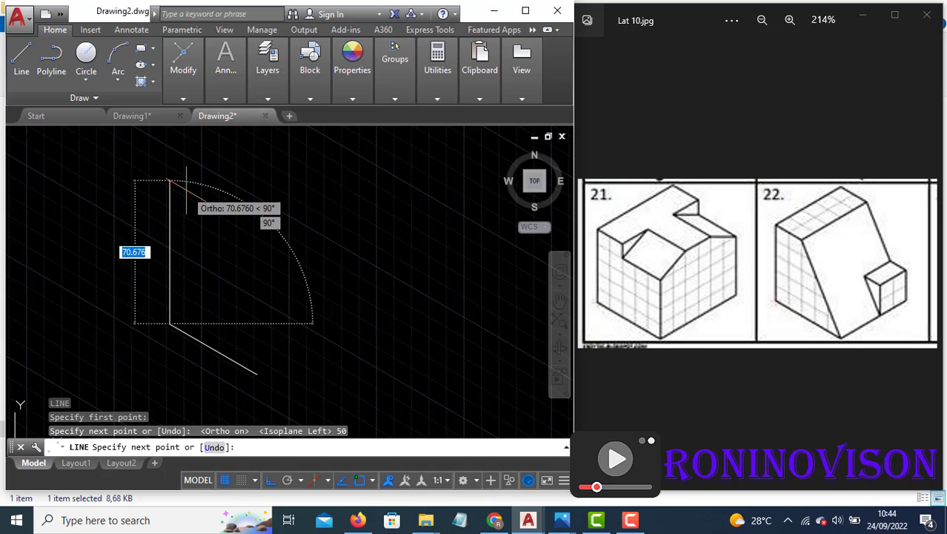
{"action": "type", "text": "50"}
{"action": "key", "text": "Return"}
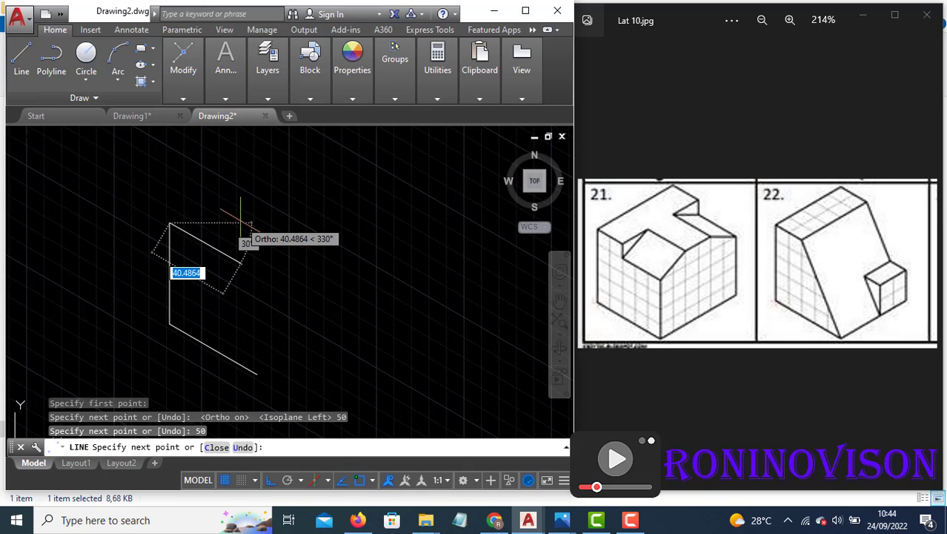
- Add the 20, 10 and 30 step edges and close the outline back at the start
{"action": "type", "text": "20"}
{"action": "key", "text": "Return"}
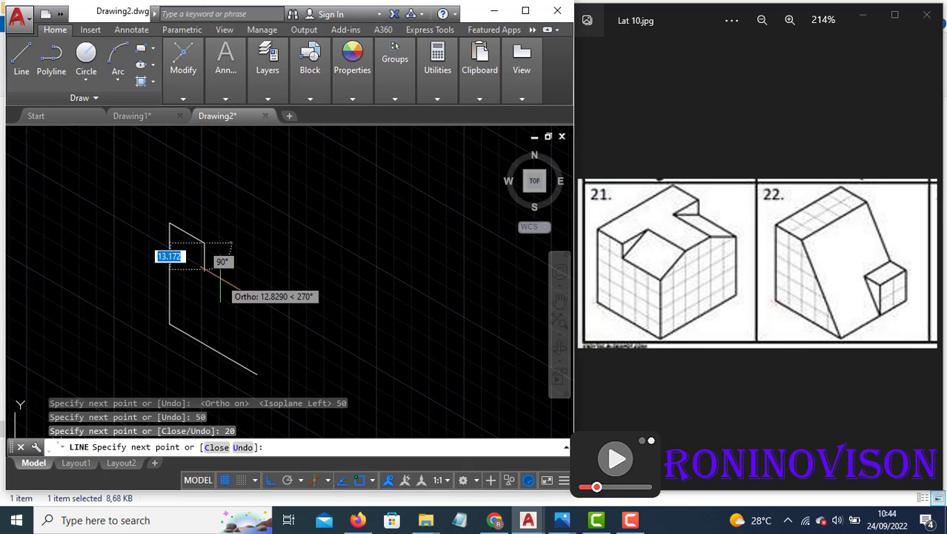
{"action": "type", "text": "10"}
{"action": "key", "text": "Return"}
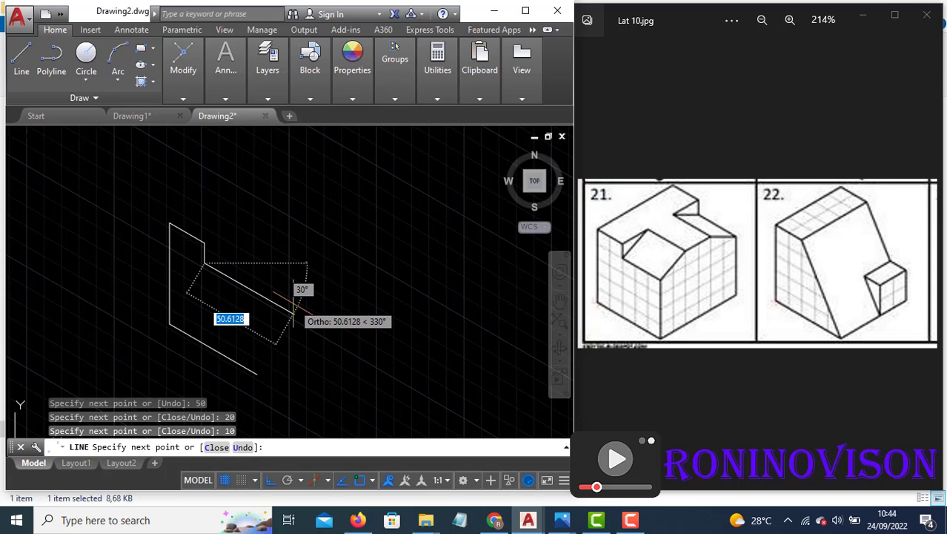
{"action": "type", "text": "30"}
{"action": "key", "text": "Return"}
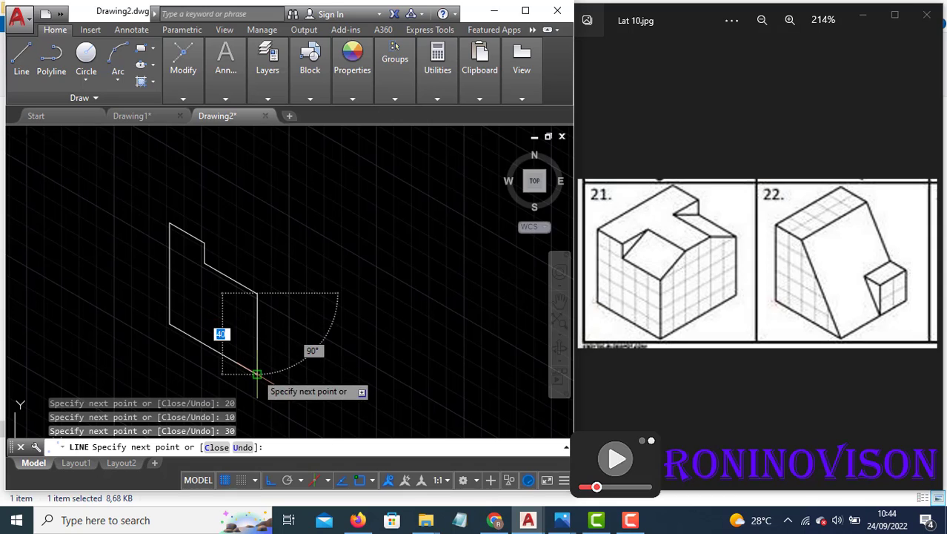
{"action": "left_click", "coordinate": [256, 374]}
{"action": "key", "text": "Return"}
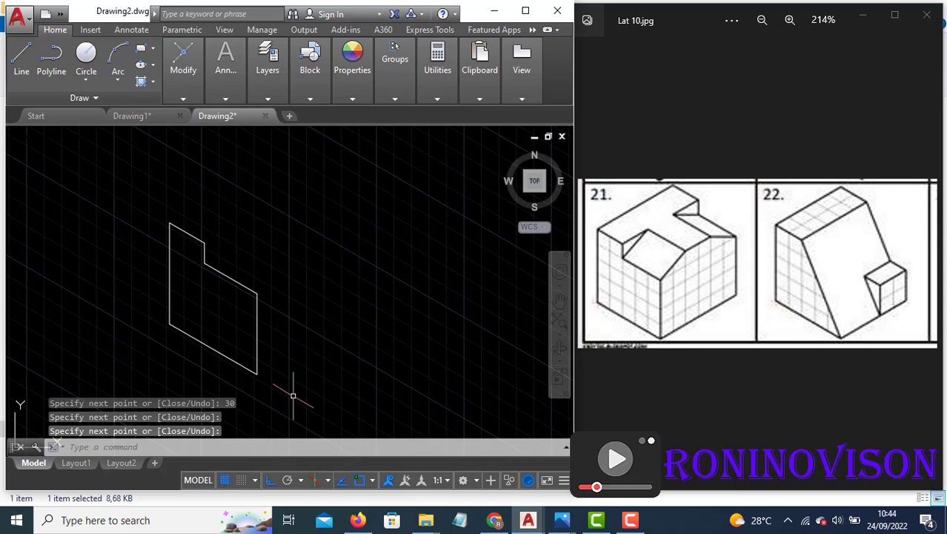
- Draw the right face's 60-unit bottom edge and 40-unit vertical edge from the bottom corner
{"action": "key", "text": "Return"}
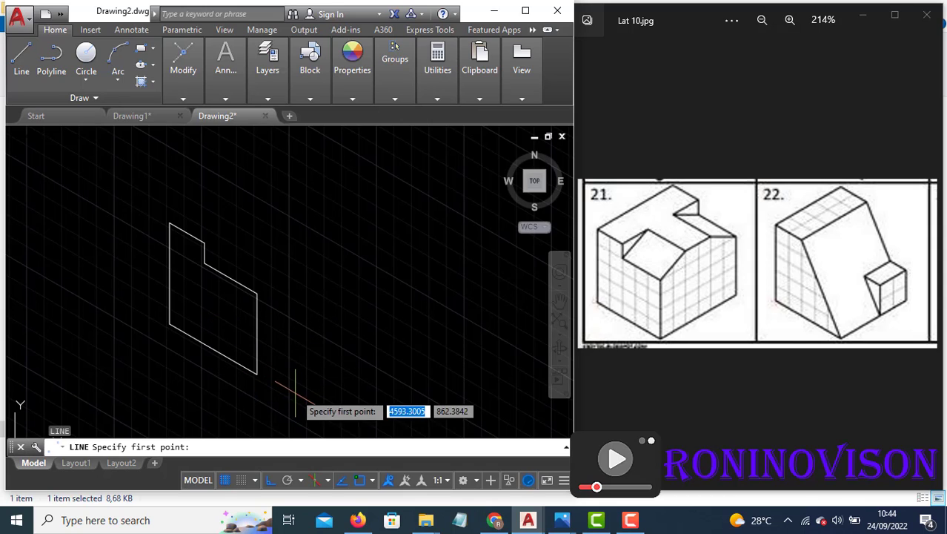
{"action": "left_click", "coordinate": [257, 374]}
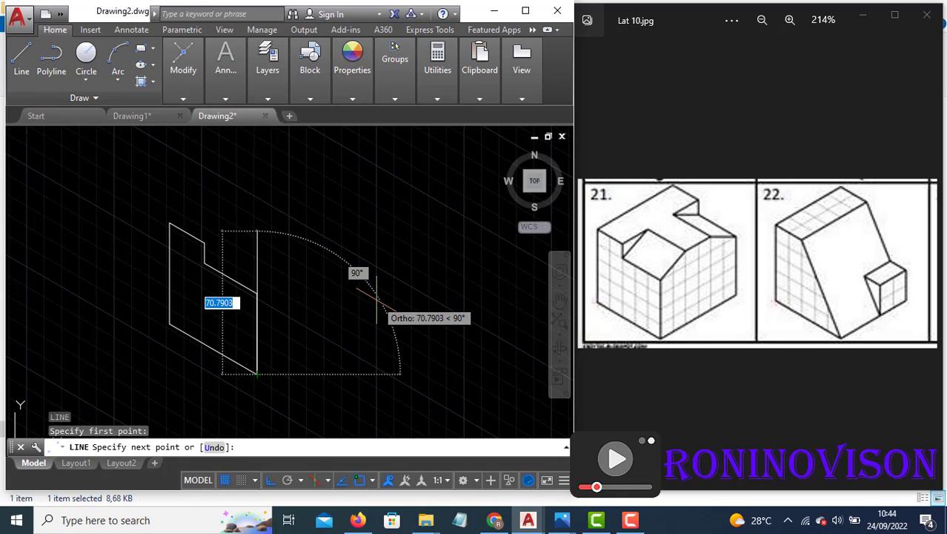
{"action": "key", "text": "F5"}
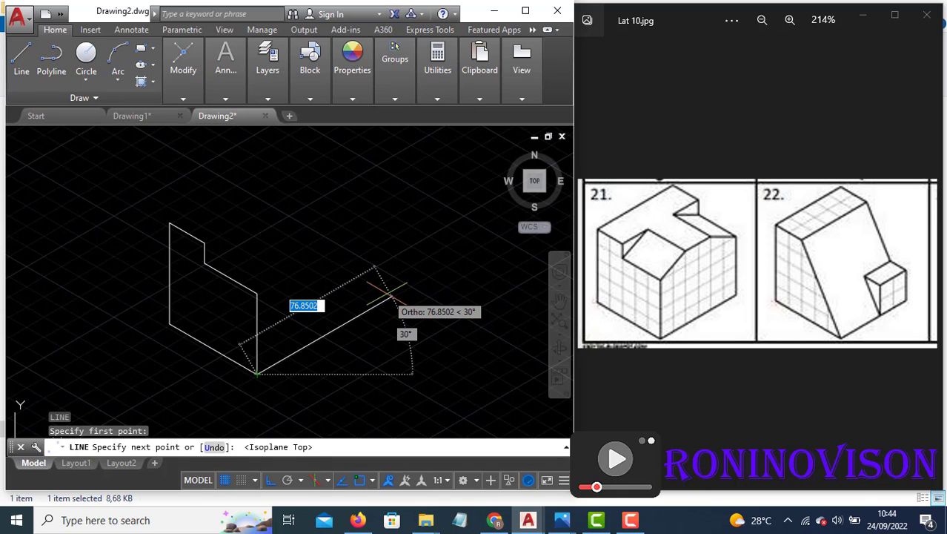
{"action": "type", "text": "60"}
{"action": "key", "text": "Return"}
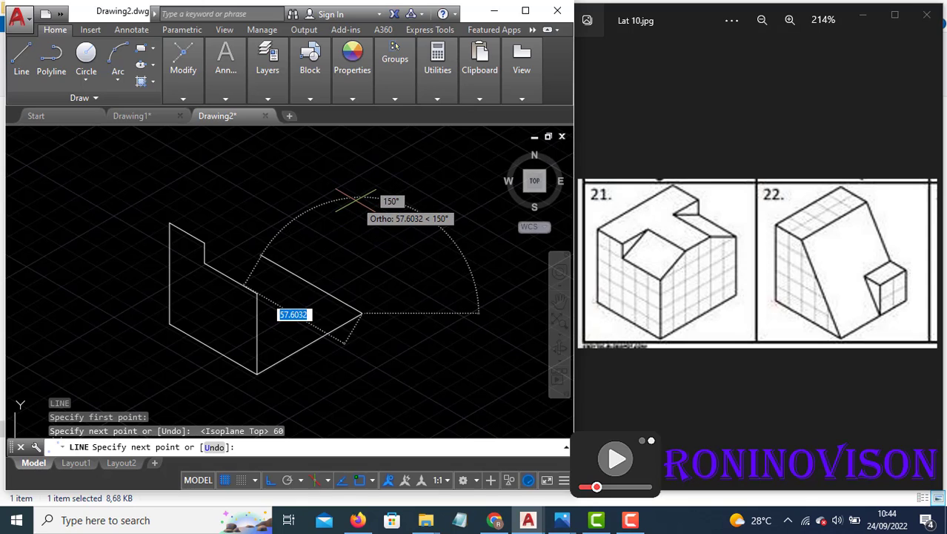
{"action": "key", "text": "F5"}
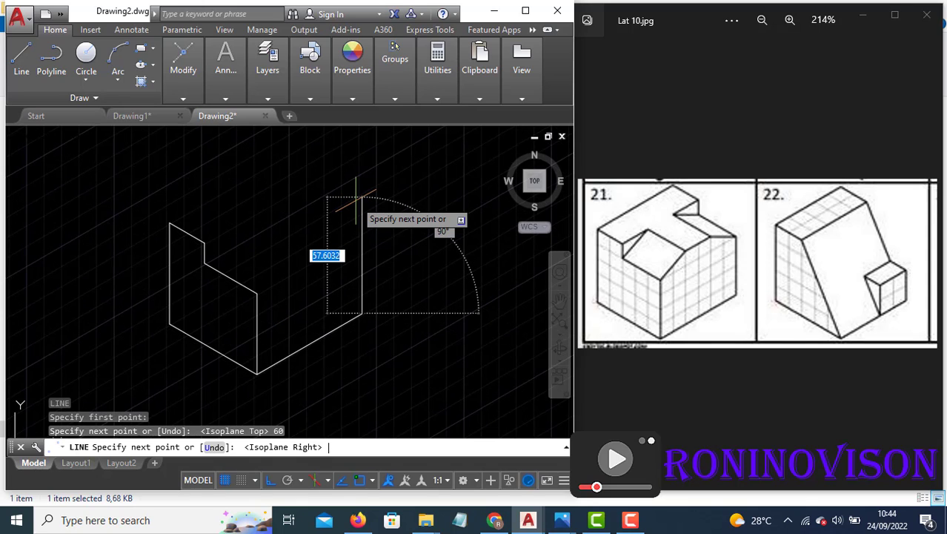
{"action": "type", "text": "40"}
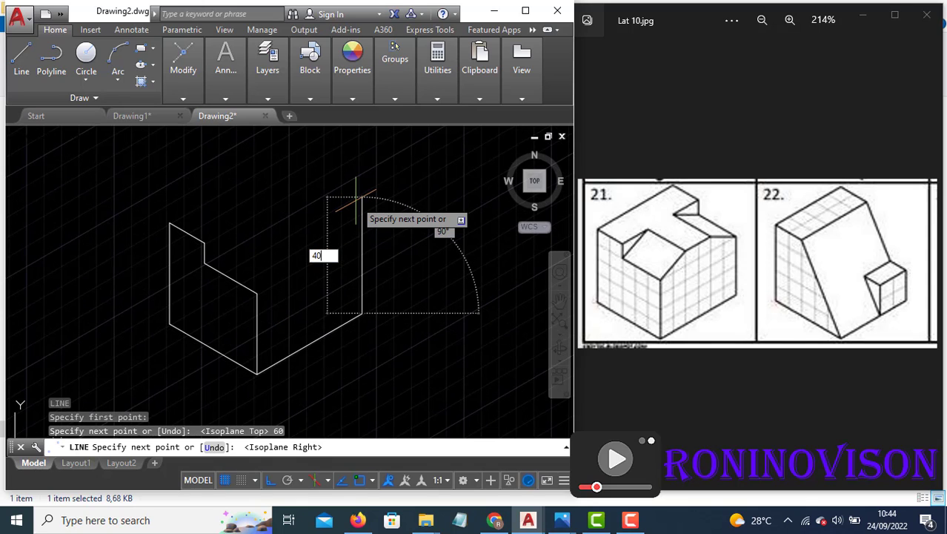
{"action": "key", "text": "Return"}
{"action": "key", "text": "Return"}
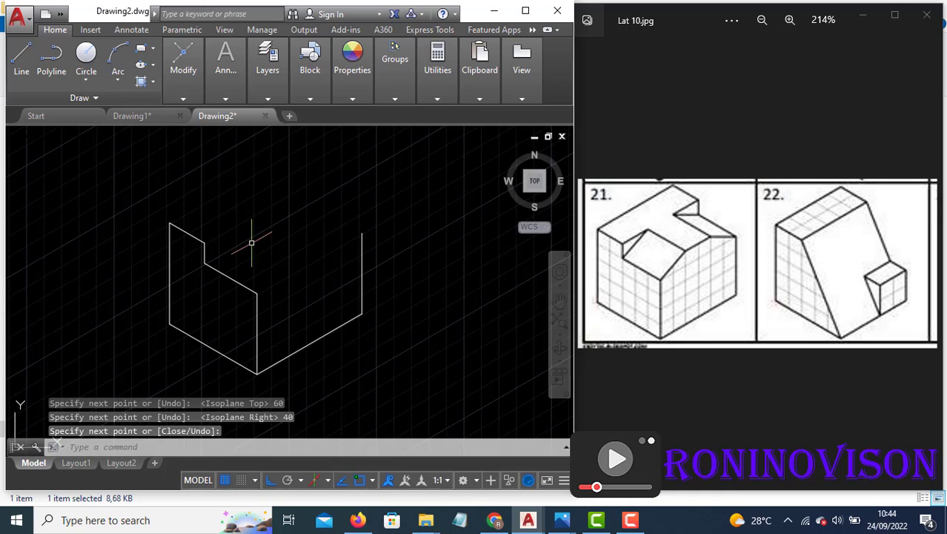
{"action": "key", "text": "Return"}
- From the top-left corner, draw the top face edges of 60, 20 and 20 units
{"action": "left_click", "coordinate": [168, 221]}
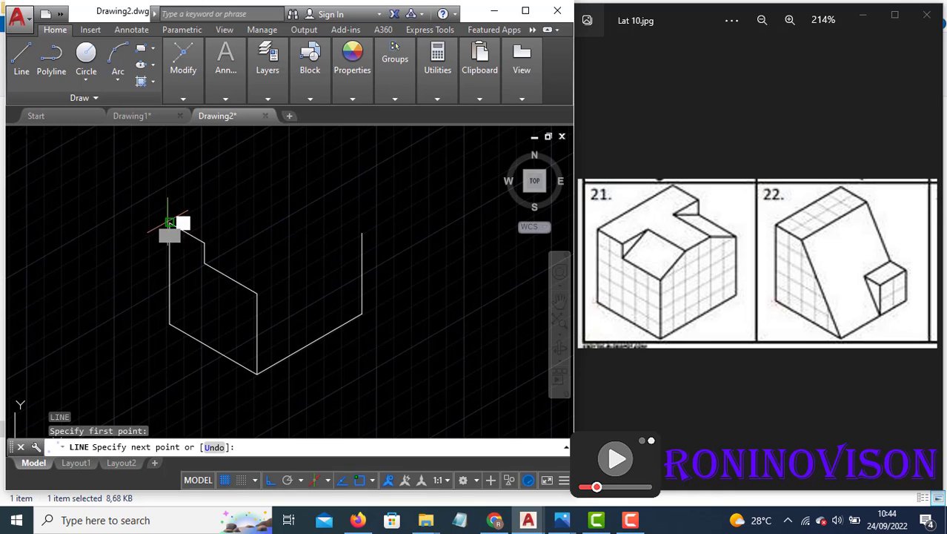
{"action": "type", "text": "60"}
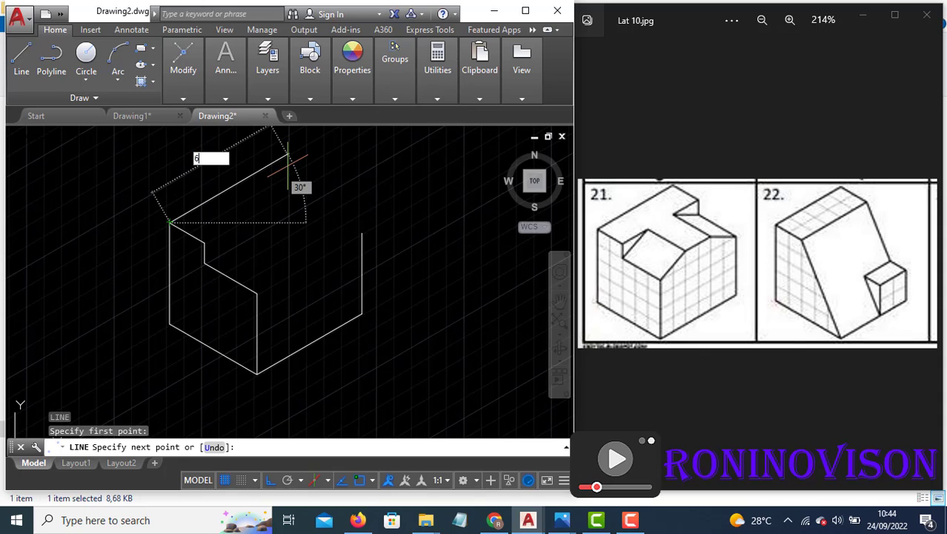
{"action": "key", "text": "Return"}
{"action": "key", "text": "F5"}
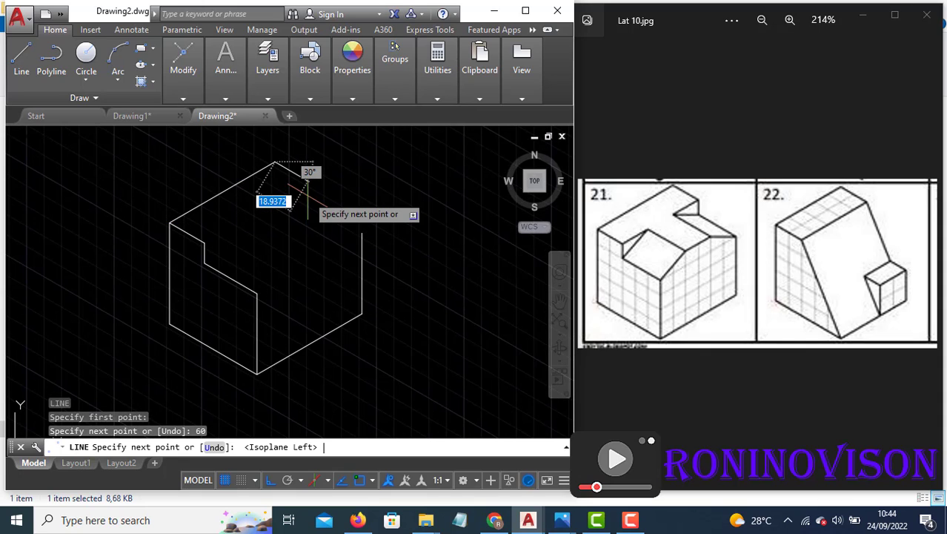
{"action": "type", "text": "20"}
{"action": "key", "text": "Return"}
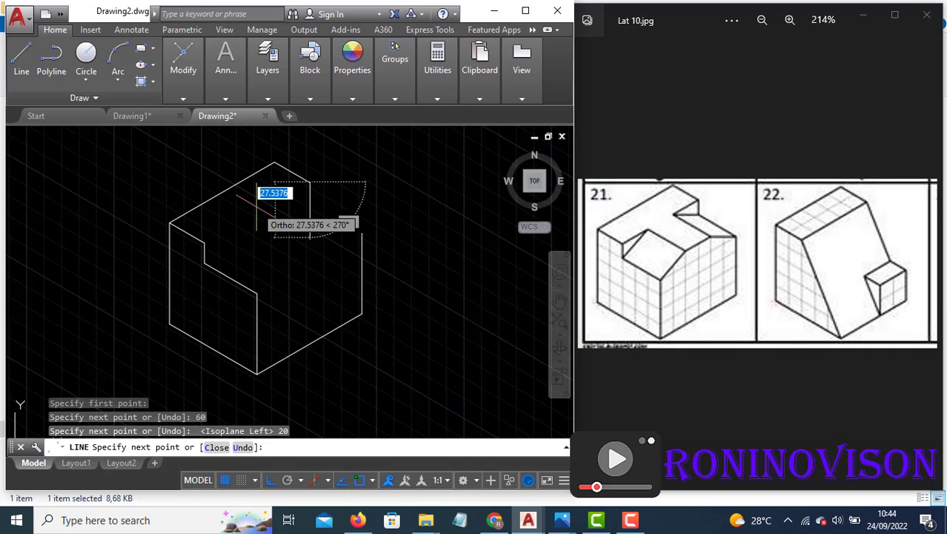
{"action": "key", "text": "F5"}
{"action": "type", "text": "20"}
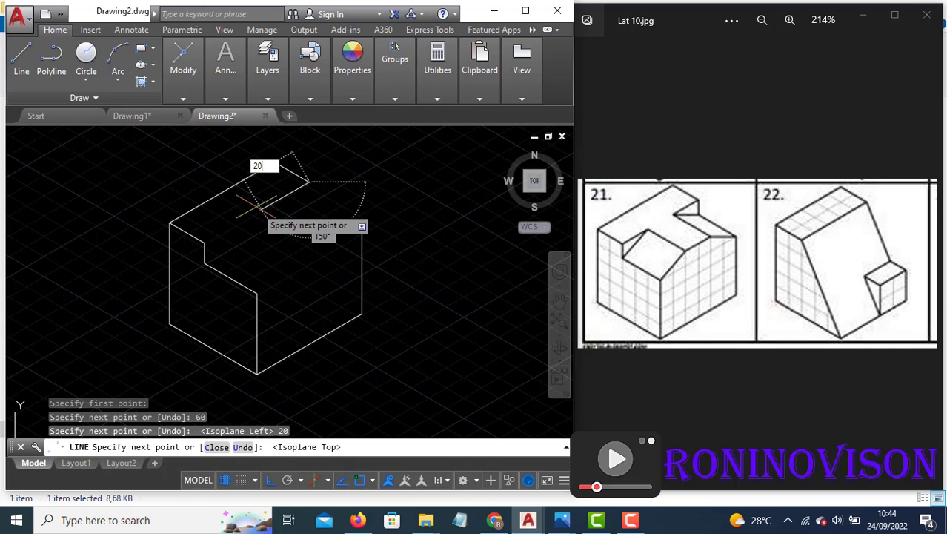
{"action": "key", "text": "Return"}
{"action": "key", "text": "Escape"}
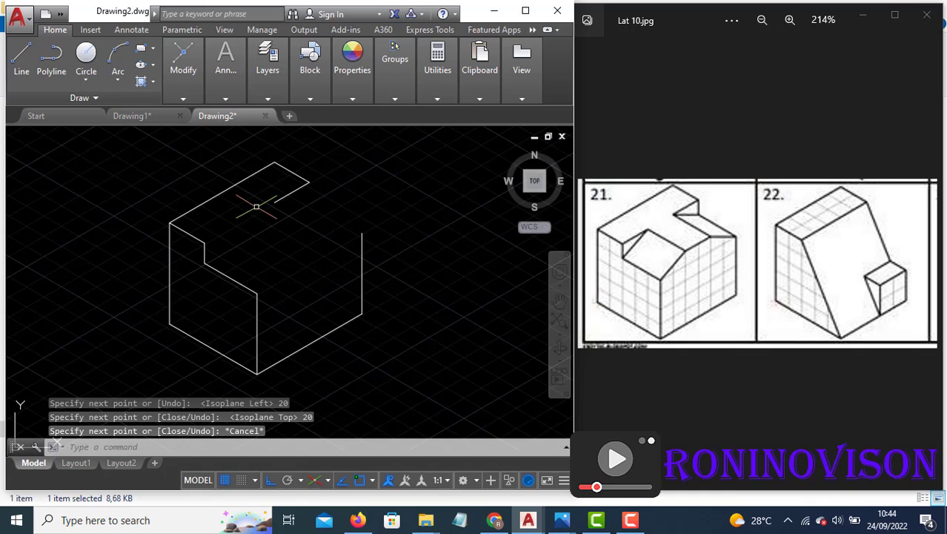
- Copy the short top edge to near the left of the top face to mark the notch start
{"action": "left_click", "coordinate": [288, 199]}
{"action": "left_click", "coordinate": [279, 194]}
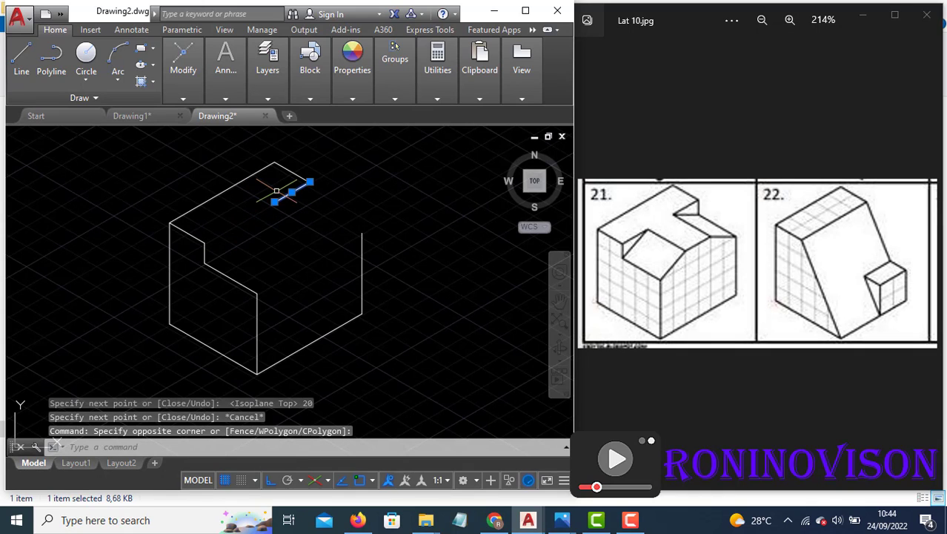
{"action": "type", "text": "co"}
{"action": "key", "text": "Return"}
{"action": "left_click", "coordinate": [263, 199]}
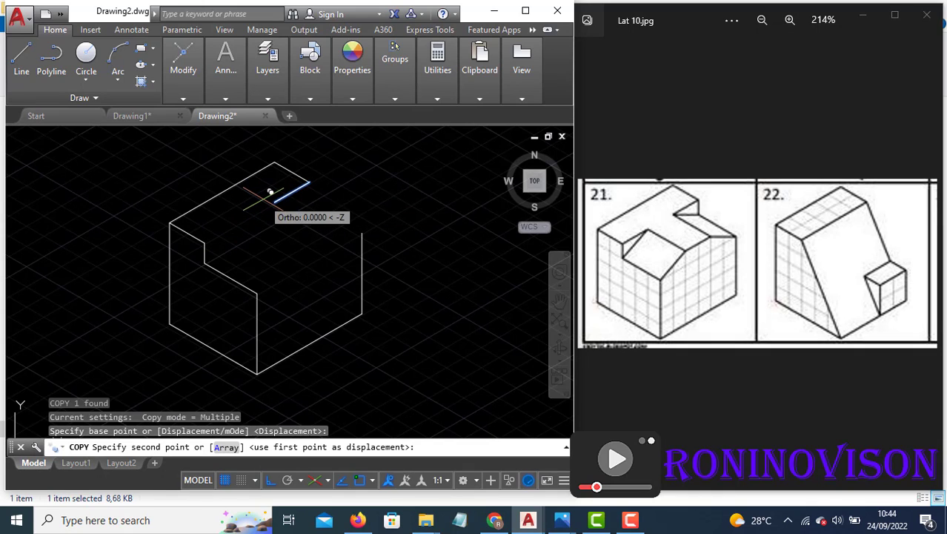
{"action": "key", "text": "Escape"}
{"action": "left_click", "coordinate": [269, 191]}
{"action": "left_click", "coordinate": [269, 191]}
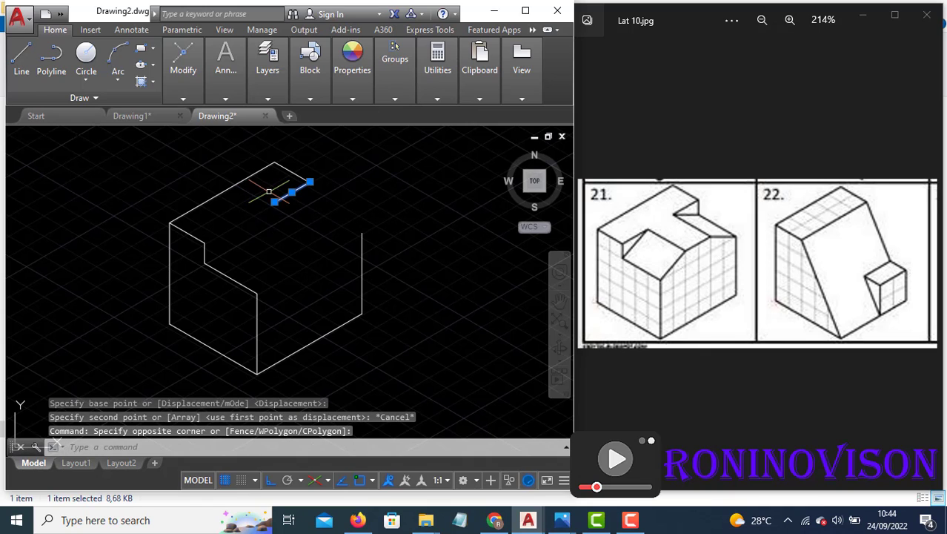
{"action": "type", "text": "co"}
{"action": "key", "text": "Return"}
{"action": "left_click", "coordinate": [274, 201]}
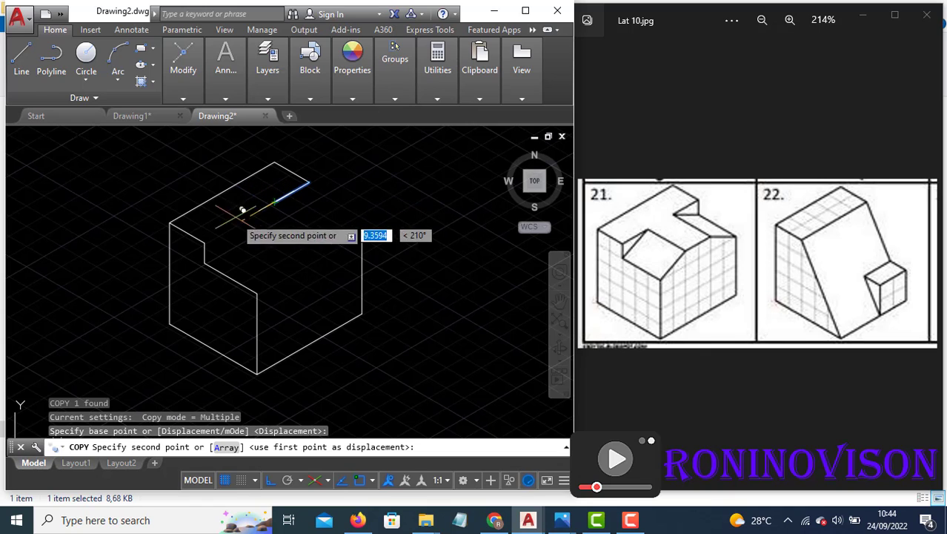
{"action": "left_click", "coordinate": [204, 241]}
{"action": "key", "text": "Escape"}
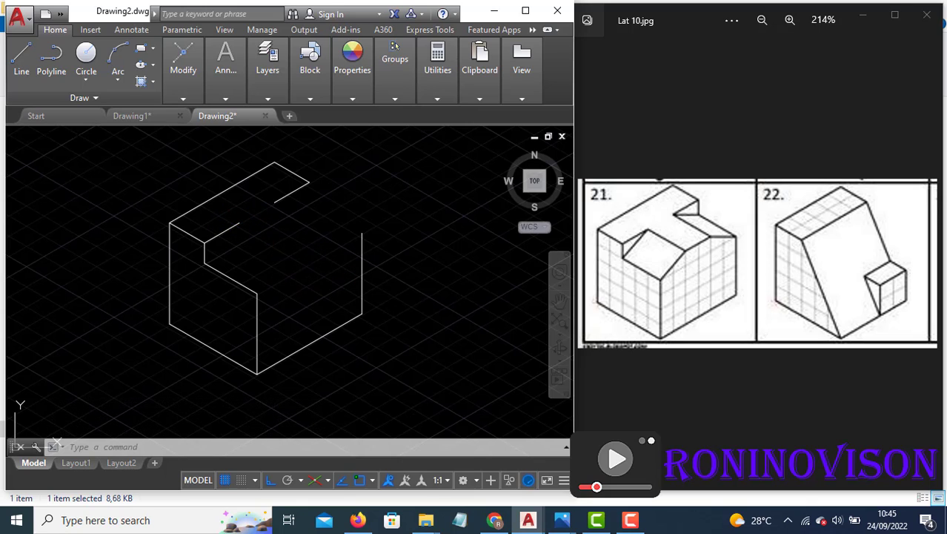
{"action": "key", "text": "l"}
{"action": "key", "text": "Return"}
- Draw a 30-unit notch edge from the notch corner, then continue to the block corner
{"action": "left_click", "coordinate": [240, 221]}
{"action": "type", "text": "3"}
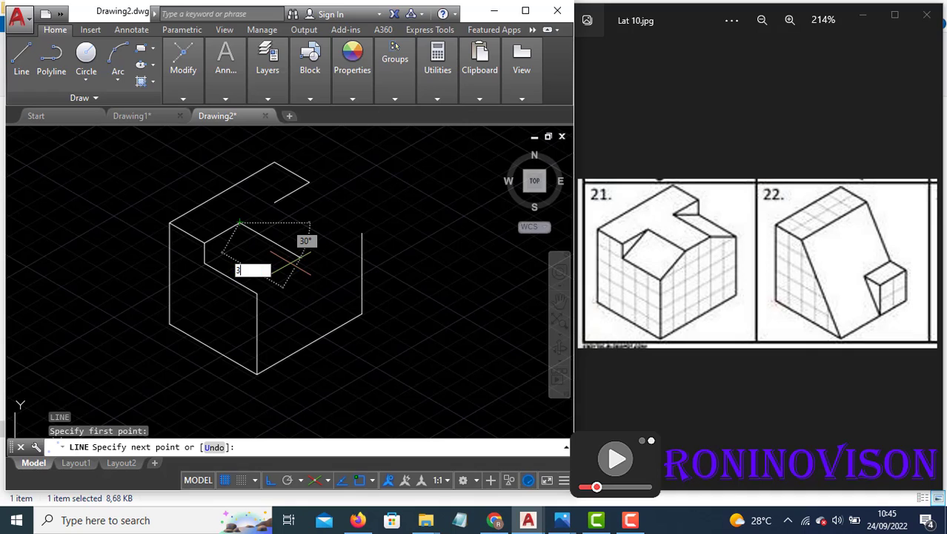
{"action": "type", "text": "0"}
{"action": "key", "text": "Return"}
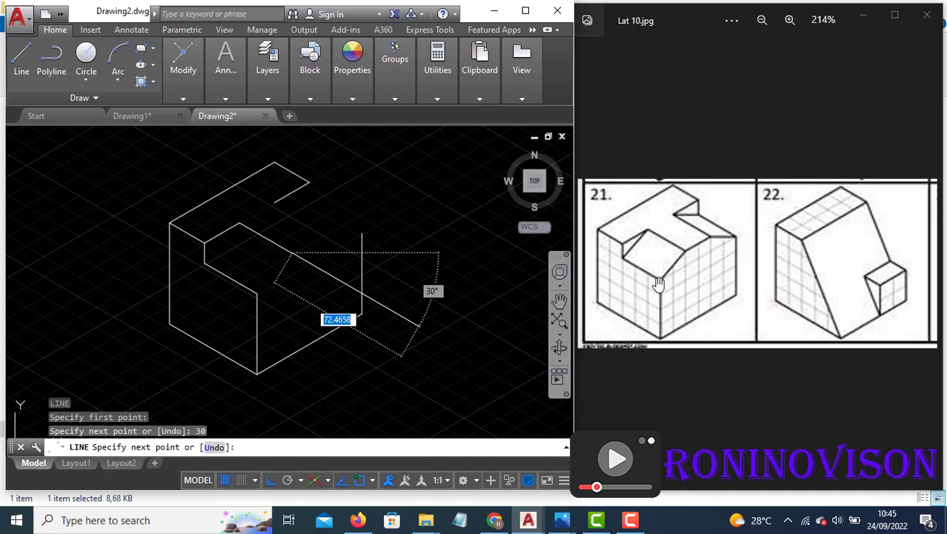
{"action": "left_click", "coordinate": [257, 293]}
{"action": "key", "text": "Return"}
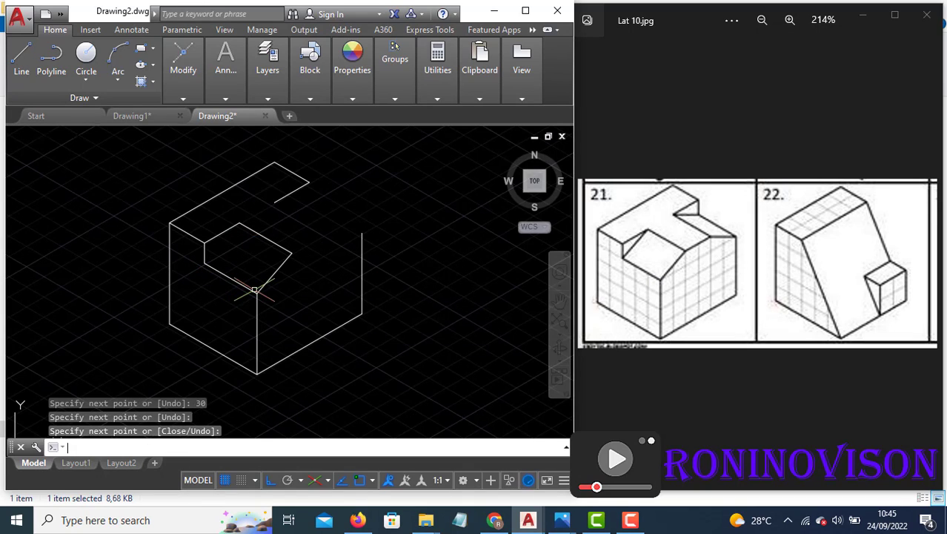
- Draw a 20-unit edge at 30° ending at the top of the right edge
{"action": "type", "text": "l"}
{"action": "key", "text": "Return"}
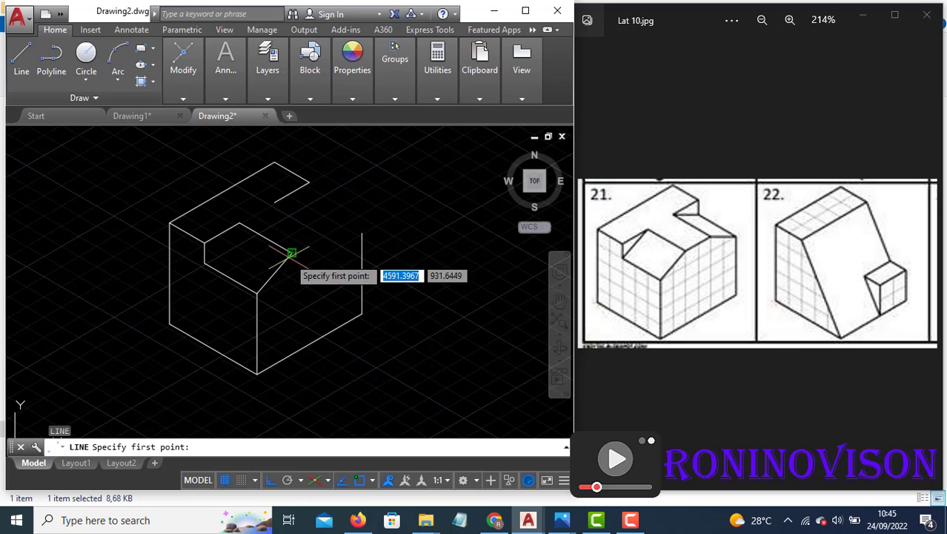
{"action": "left_click", "coordinate": [291, 253]}
{"action": "key", "text": "BackSpace"}
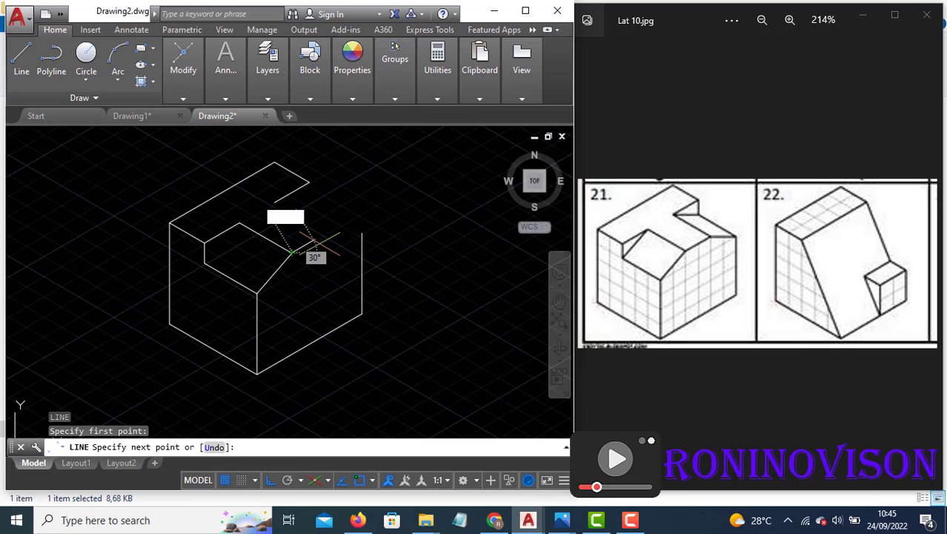
{"action": "type", "text": "20"}
{"action": "key", "text": "Return"}
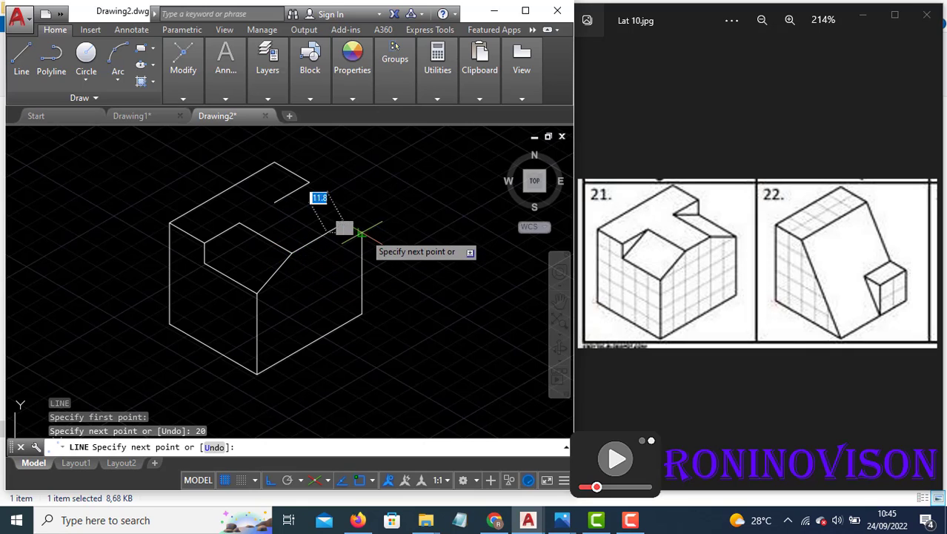
{"action": "left_click", "coordinate": [361, 232]}
{"action": "key", "text": "Return"}
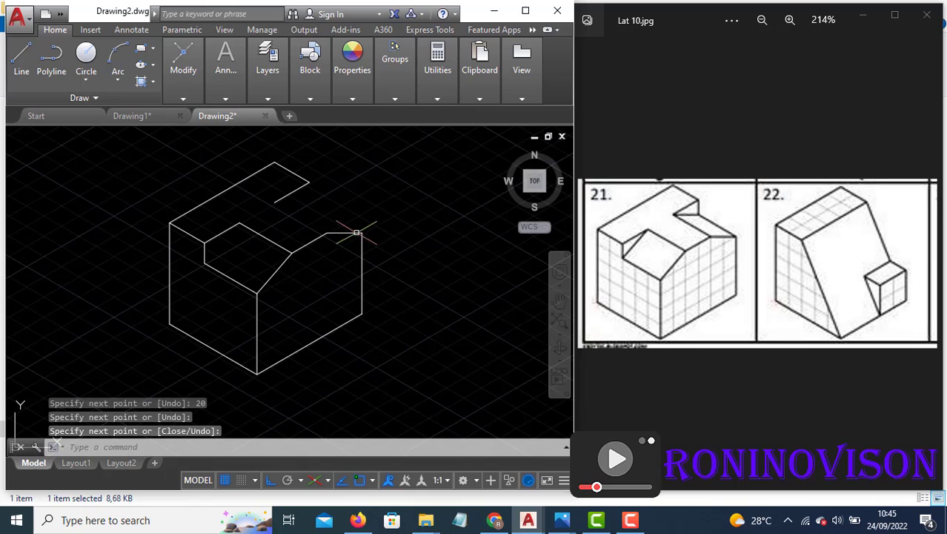
{"action": "left_click", "coordinate": [281, 245]}
{"action": "left_click", "coordinate": [266, 237]}
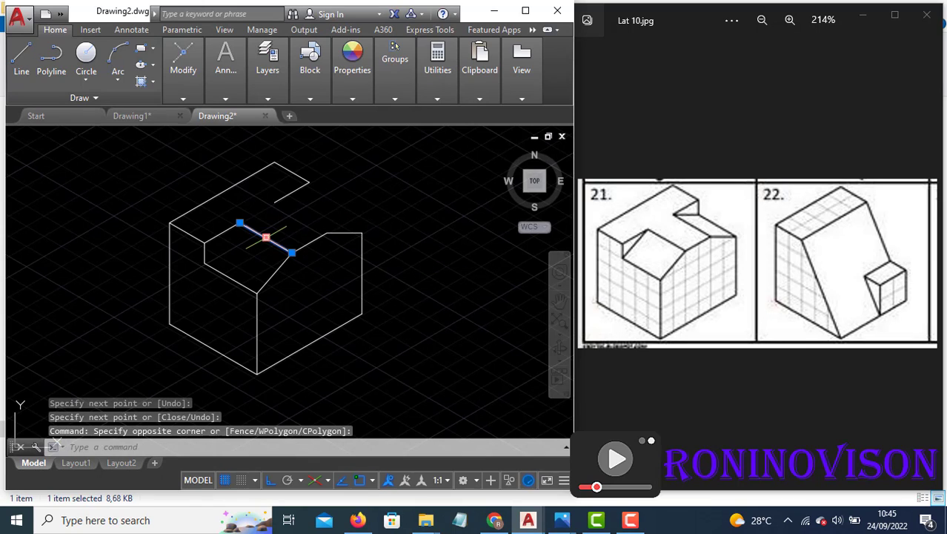
- Copy the diagonal notch edge higher up onto the top face
{"action": "type", "text": "co"}
{"action": "key", "text": "Return"}
{"action": "left_click", "coordinate": [292, 253]}
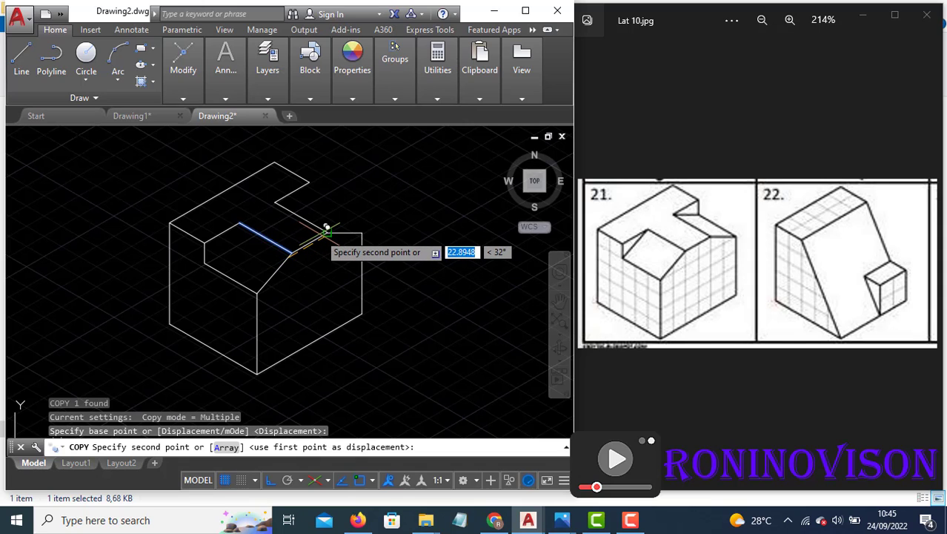
{"action": "left_click", "coordinate": [326, 228]}
{"action": "key", "text": "Escape"}
- Try moving the copied slanted edge, then cancel the move, leaving it in place
{"action": "left_click", "coordinate": [311, 207]}
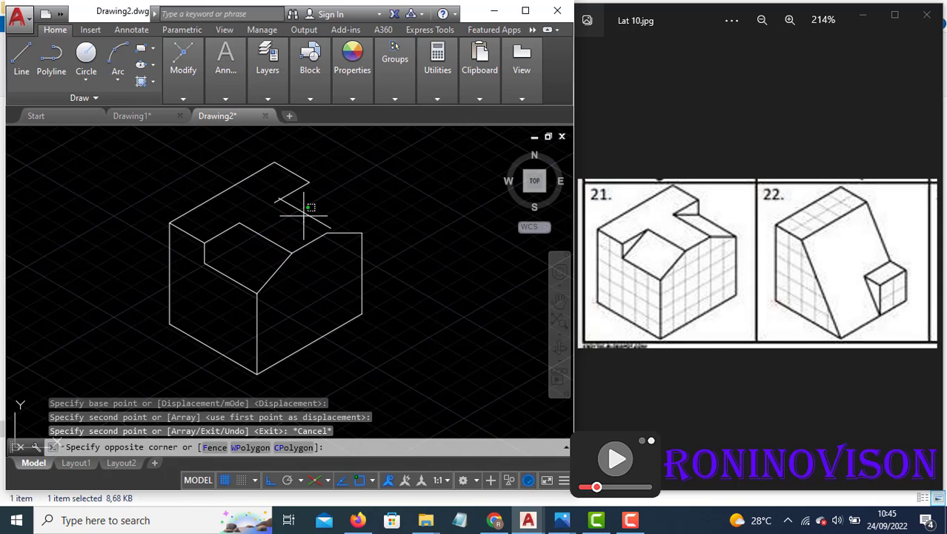
{"action": "left_click", "coordinate": [308, 205]}
{"action": "left_click", "coordinate": [311, 214]}
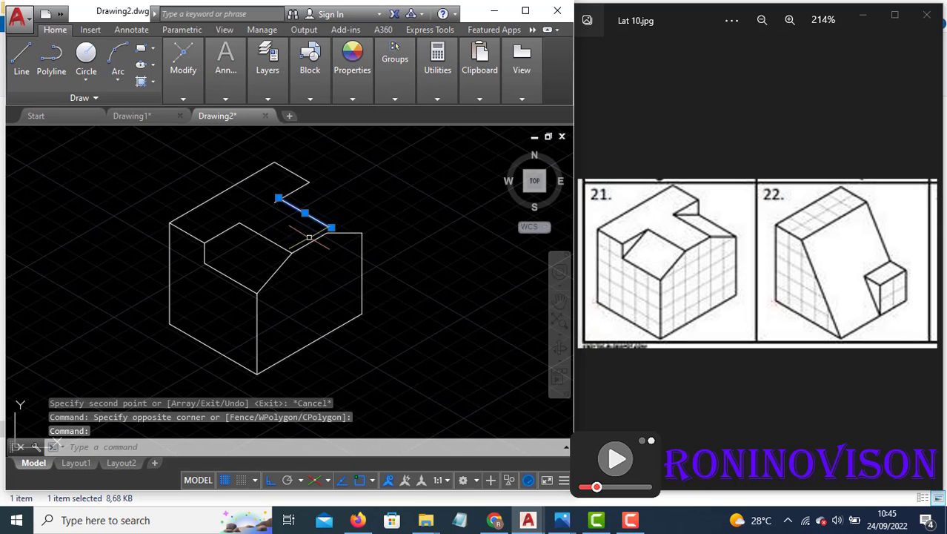
{"action": "type", "text": "m"}
{"action": "key", "text": "Return"}
{"action": "scroll", "coordinate": [326, 234], "scroll_direction": "up", "scroll_amount": 2}
{"action": "scroll", "coordinate": [326, 233], "scroll_direction": "up", "scroll_amount": 2}
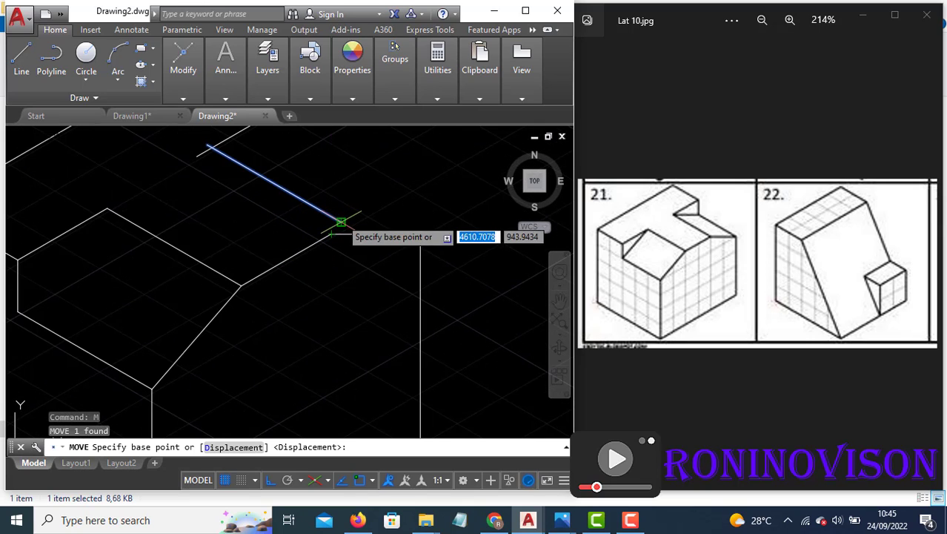
{"action": "left_click", "coordinate": [340, 223]}
{"action": "key", "text": "Escape"}
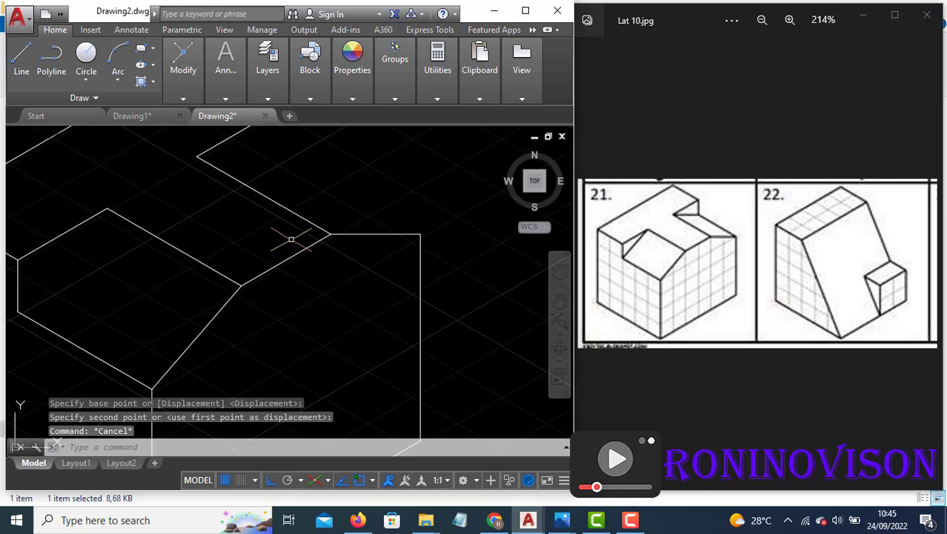
{"action": "scroll", "coordinate": [292, 239], "scroll_direction": "down", "scroll_amount": 3}
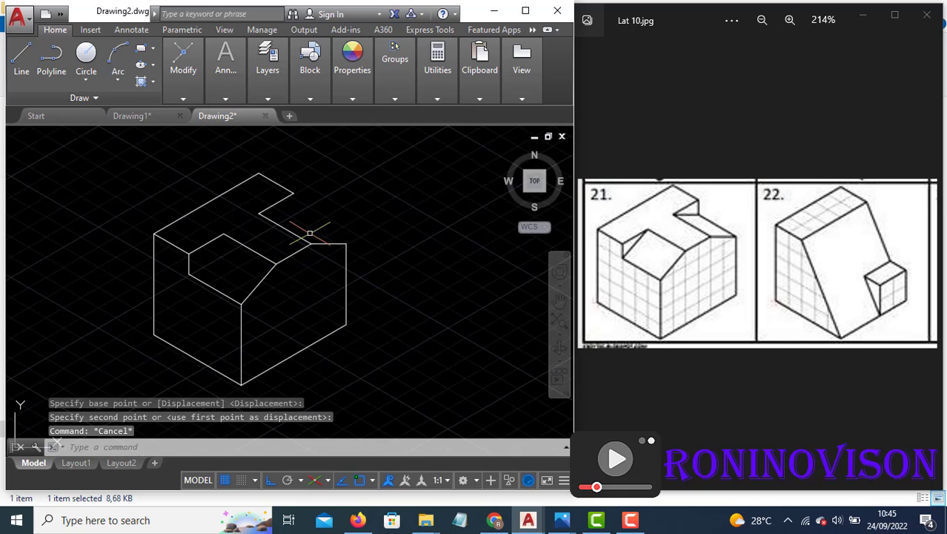
{"action": "type", "text": "l"}
{"action": "key", "text": "Return"}
- Draw the notch back-wall edges at 150° and 210°, plus a vertical edge on the right isoplane
{"action": "left_click", "coordinate": [346, 243]}
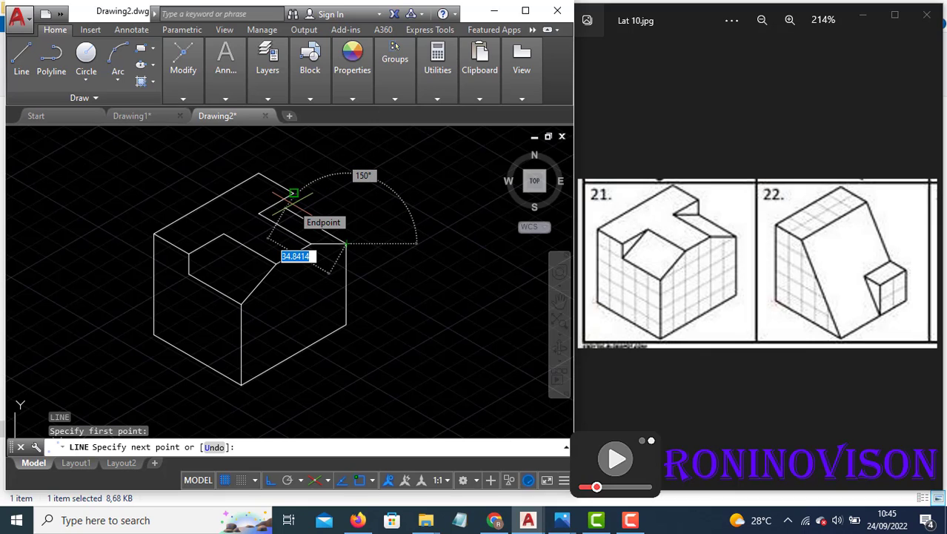
{"action": "scroll", "coordinate": [290, 206], "scroll_direction": "up", "scroll_amount": 2}
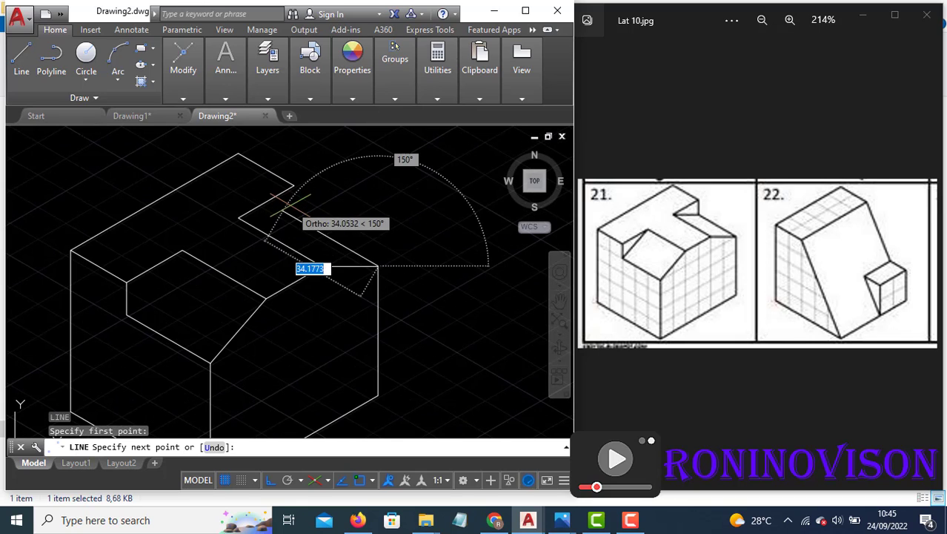
{"action": "left_click", "coordinate": [225, 190]}
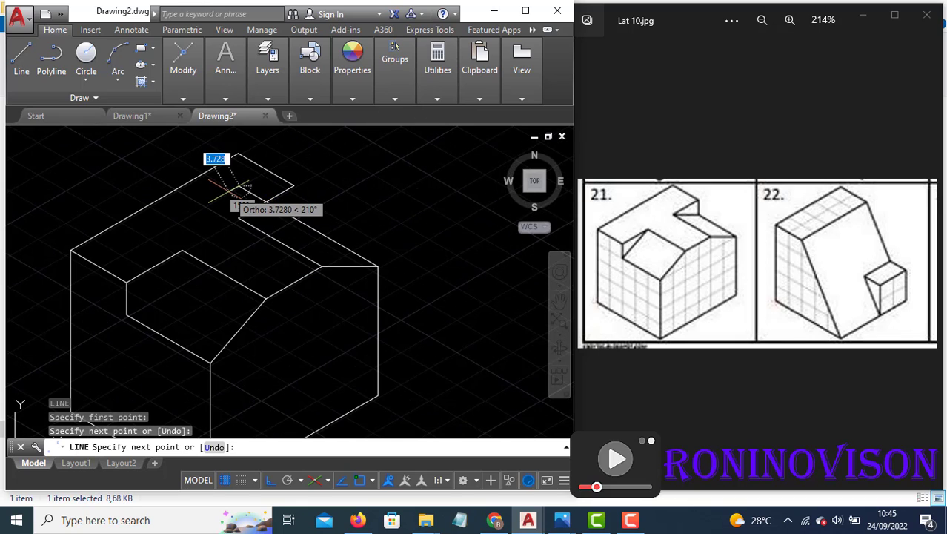
{"action": "left_click", "coordinate": [276, 201]}
{"action": "key", "text": "Return"}
{"action": "key", "text": "Return"}
{"action": "left_click", "coordinate": [295, 185]}
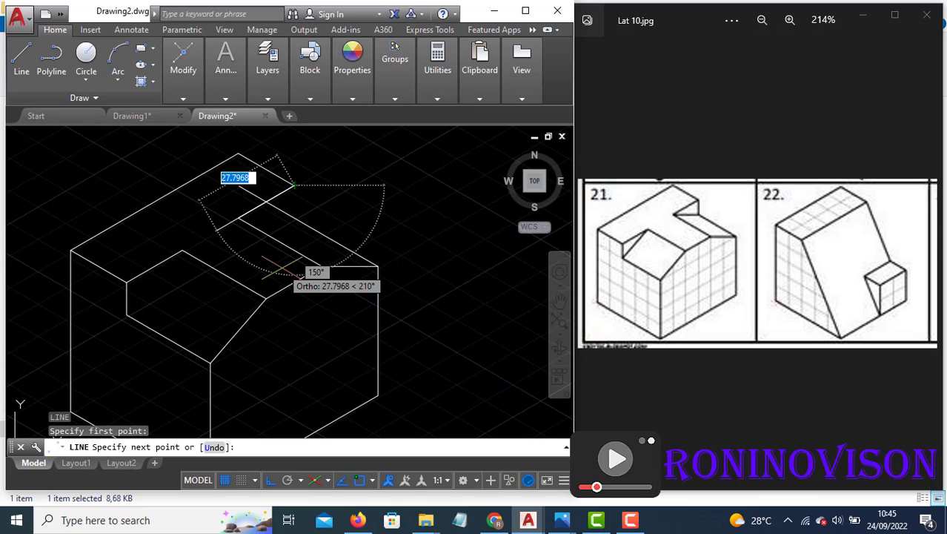
{"action": "key", "text": "F5"}
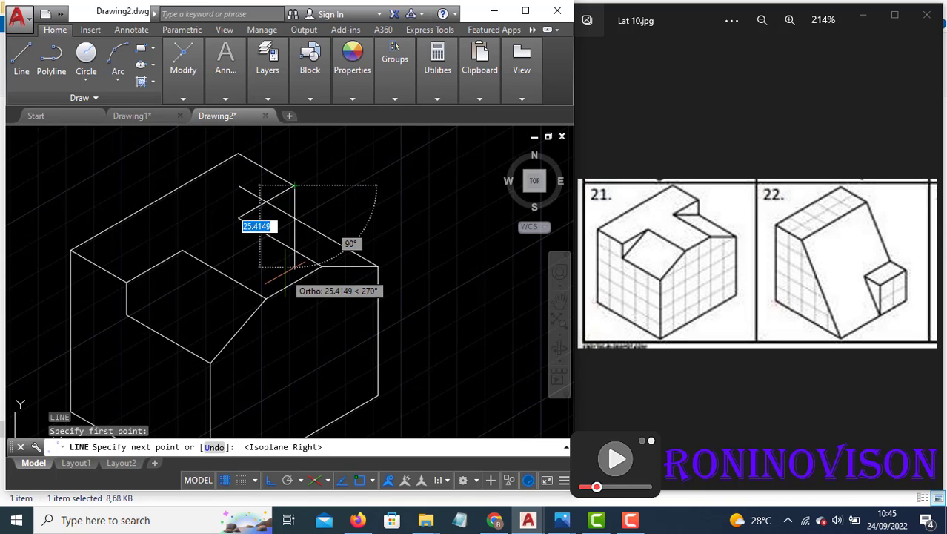
{"action": "left_click", "coordinate": [282, 277]}
{"action": "key", "text": "Escape"}
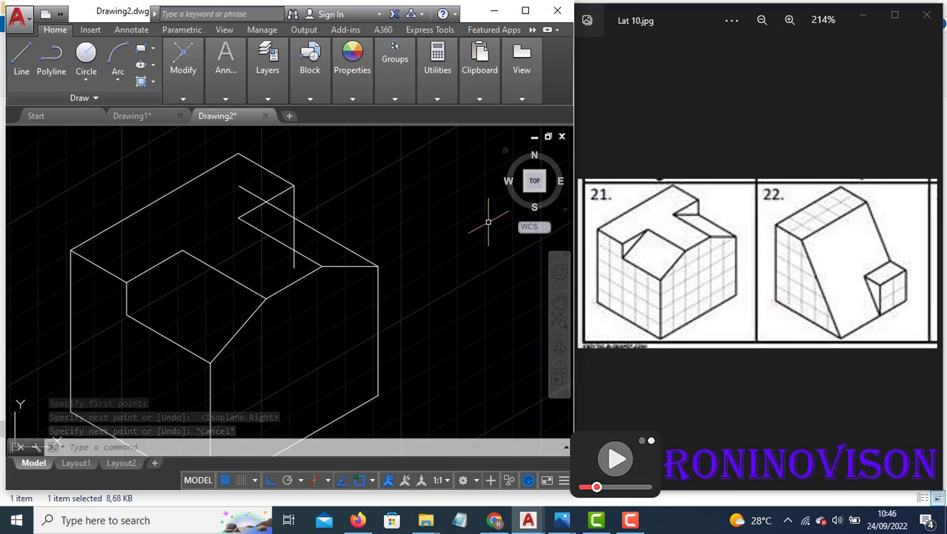
- Trim the stray short line and the extra segments inside the notch
{"action": "type", "text": "tr"}
{"action": "key", "text": "Return"}
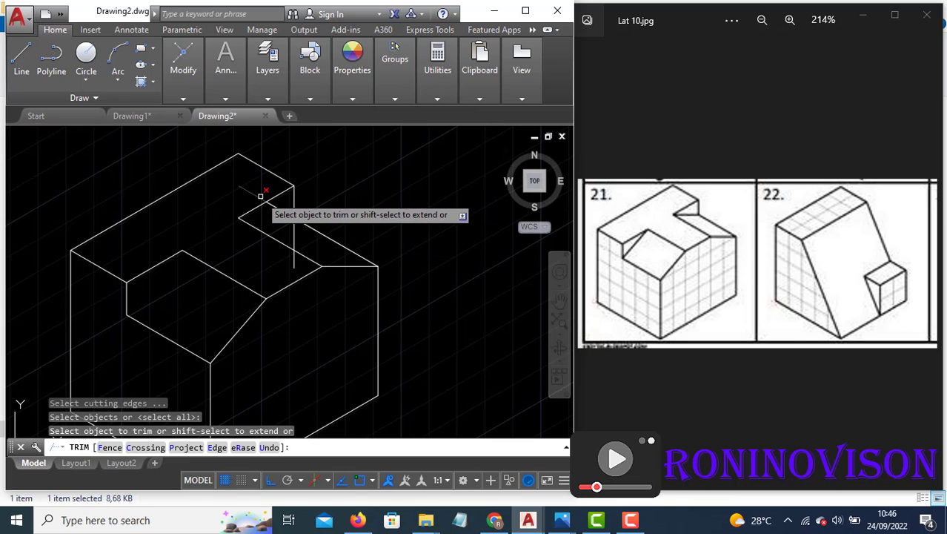
{"action": "left_click", "coordinate": [261, 194]}
{"action": "left_click", "coordinate": [294, 256]}
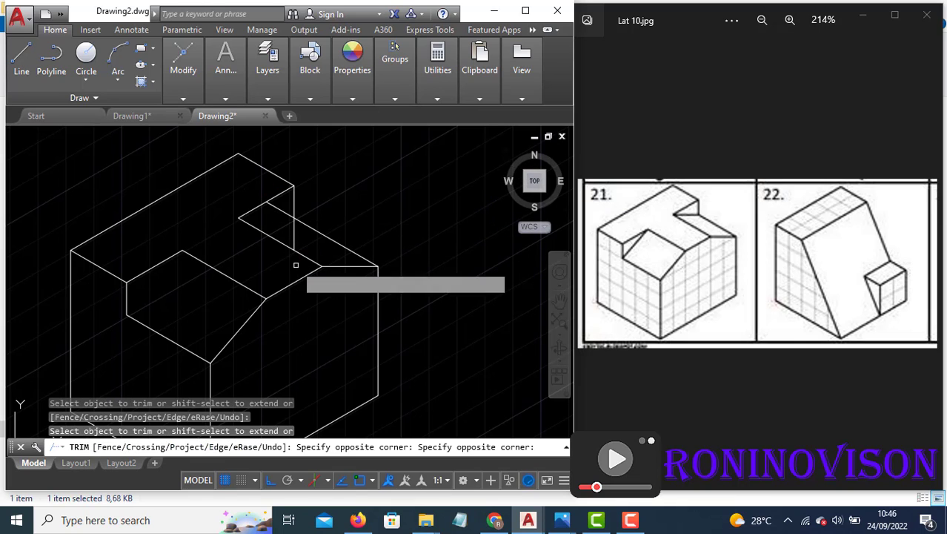
{"action": "left_click", "coordinate": [297, 261]}
{"action": "left_click", "coordinate": [294, 236]}
{"action": "key", "text": "Escape"}
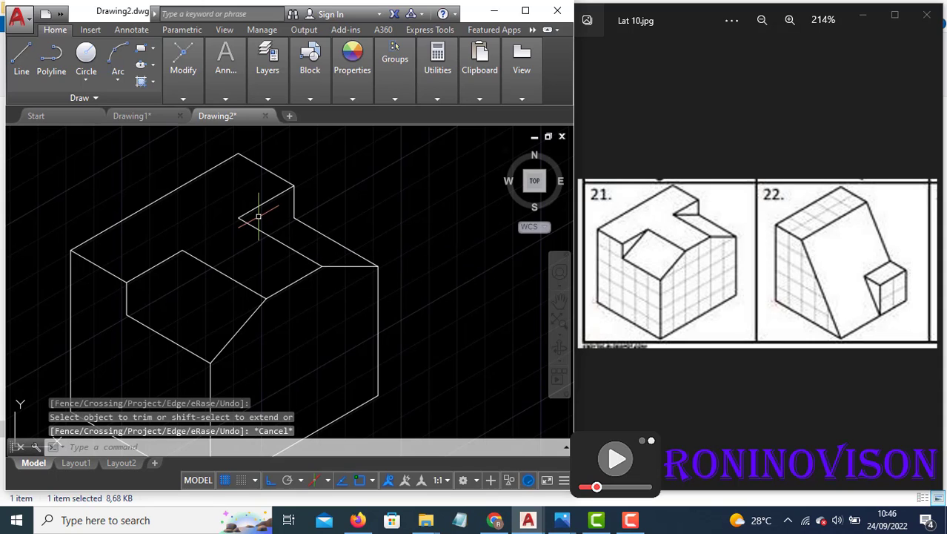
- Draw the notch's next edge from the notch endpoint
{"action": "type", "text": "l"}
{"action": "key", "text": "Return"}
{"action": "left_click", "coordinate": [240, 217]}
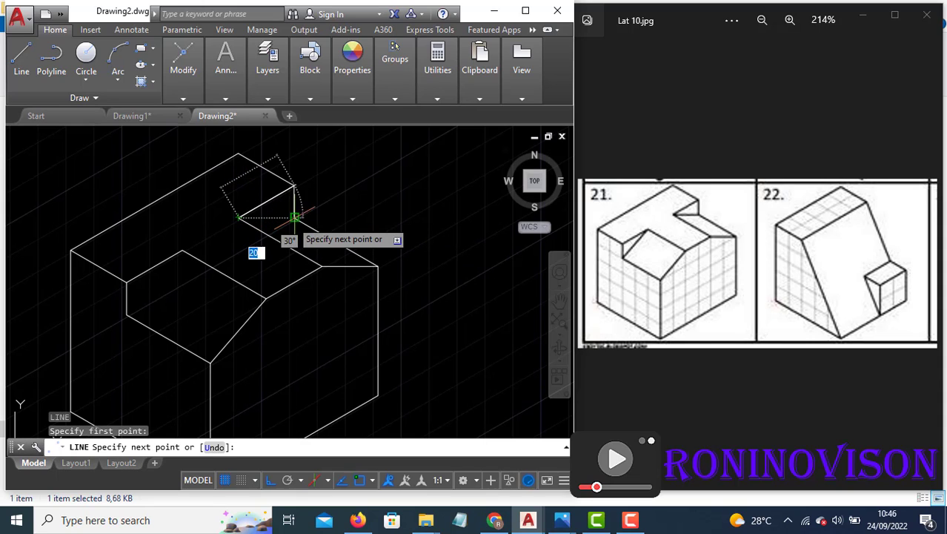
{"action": "left_click", "coordinate": [294, 217]}
{"action": "key", "text": "Return"}
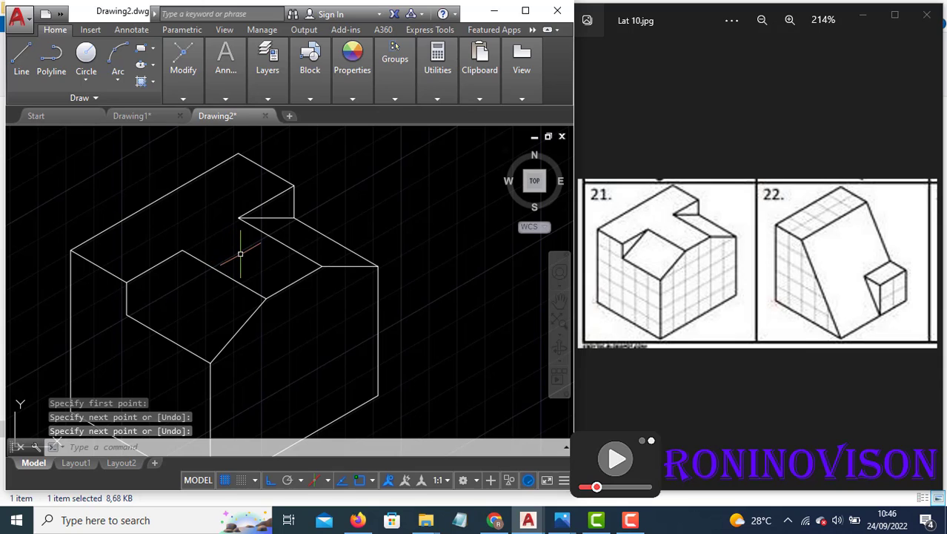
{"action": "type", "text": "l"}
- Draw the sloped diagonal edge from the notch corner down to the slope's lower corner
{"action": "key", "text": "Return"}
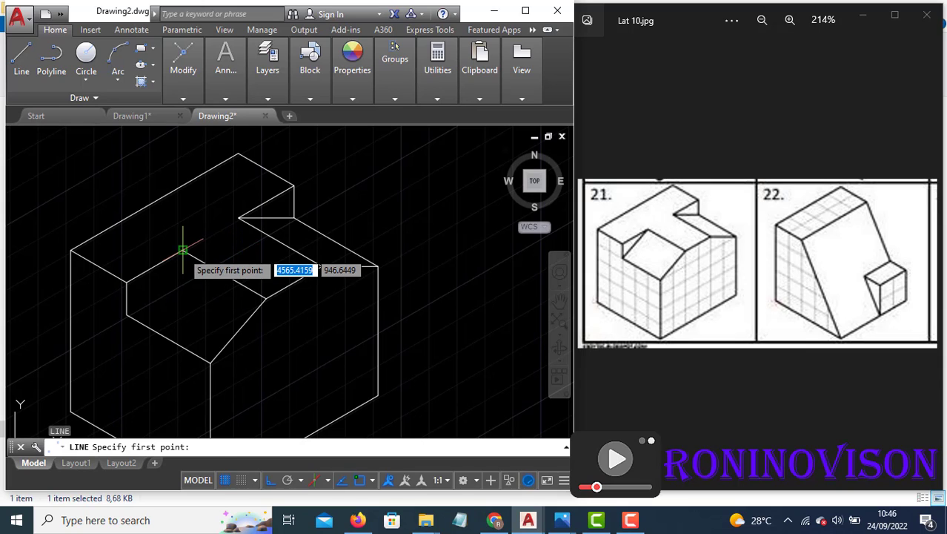
{"action": "left_click", "coordinate": [183, 252]}
{"action": "left_click", "coordinate": [127, 314]}
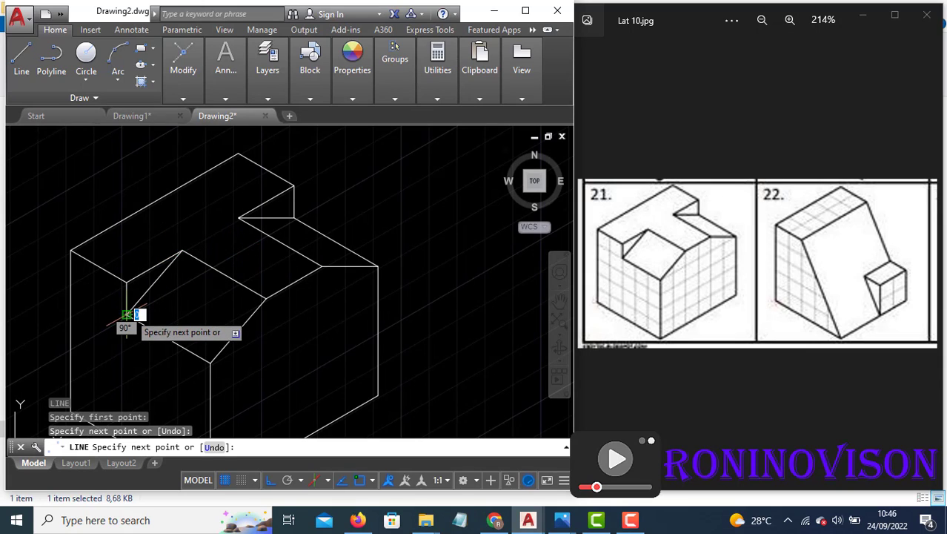
{"action": "key", "text": "Return"}
{"action": "middle_click_drag", "start_coordinate": [217, 266], "coordinate": [230, 252]}
{"action": "scroll", "coordinate": [230, 253], "scroll_direction": "down", "scroll_amount": 2}
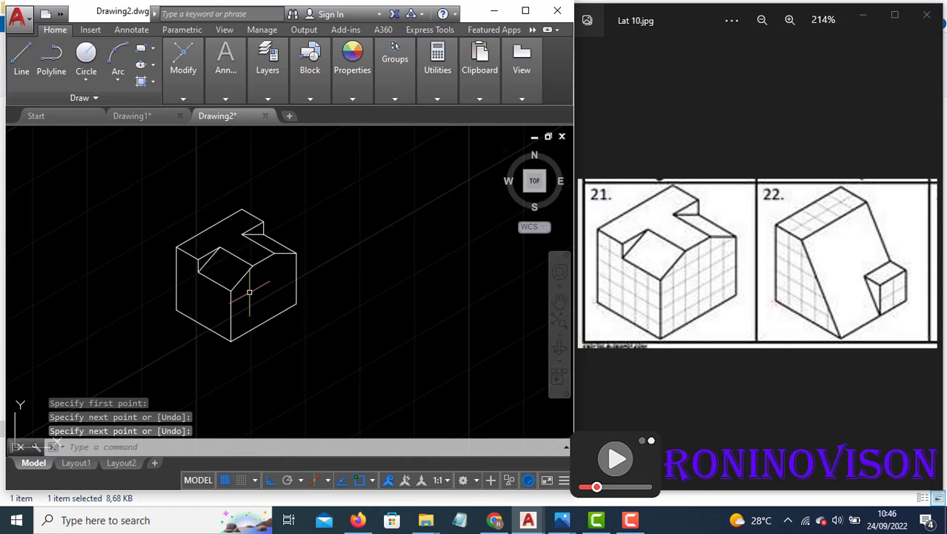
{"action": "scroll", "coordinate": [249, 280], "scroll_direction": "up", "scroll_amount": 2}
{"action": "scroll", "coordinate": [249, 280], "scroll_direction": "down", "scroll_amount": 1}
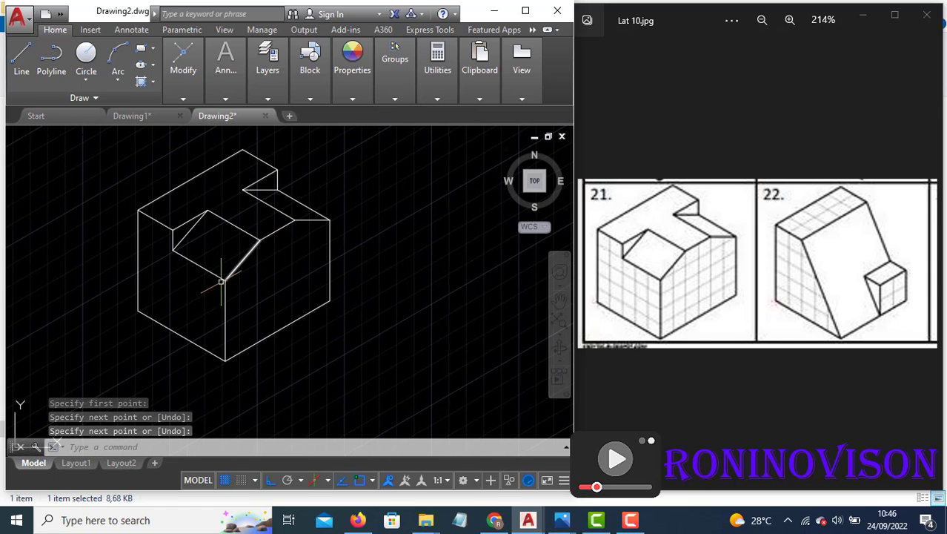
{"action": "type", "text": "h"}
{"action": "key", "text": "Return"}
- Apply the square-grid hatch to the remaining side face of figure 21
{"action": "type", "text": "h"}
{"action": "key", "text": "Return"}
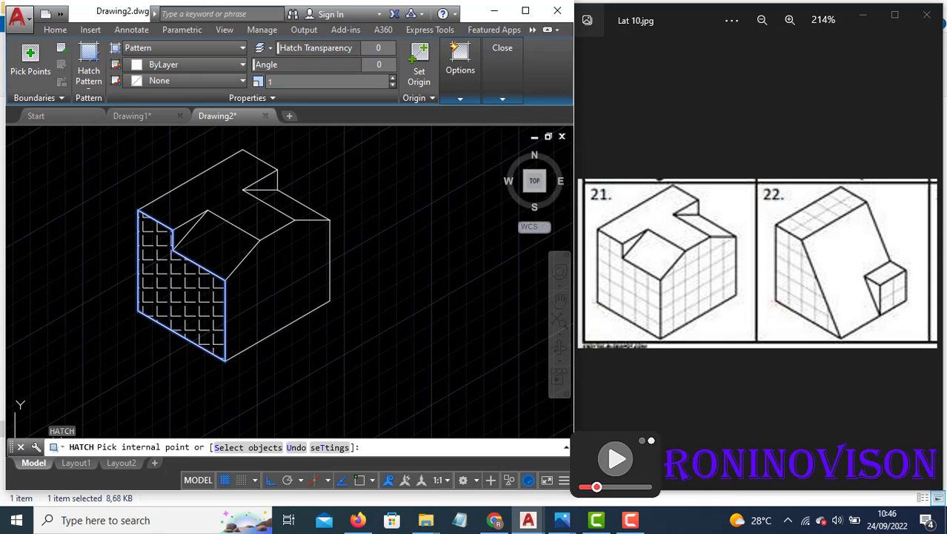
{"action": "left_click", "coordinate": [215, 300]}
{"action": "key", "text": "Escape"}
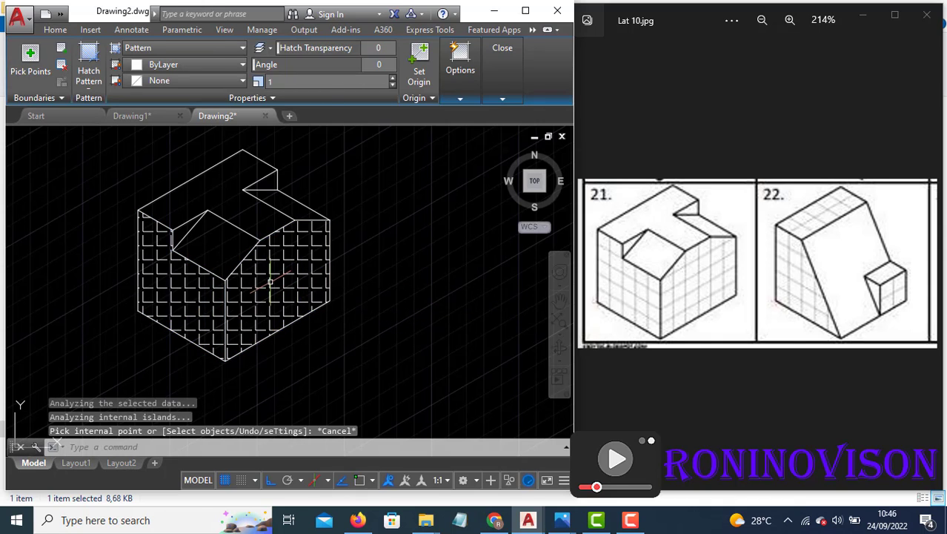
{"action": "middle_click_drag", "start_coordinate": [268, 273], "coordinate": [221, 306]}
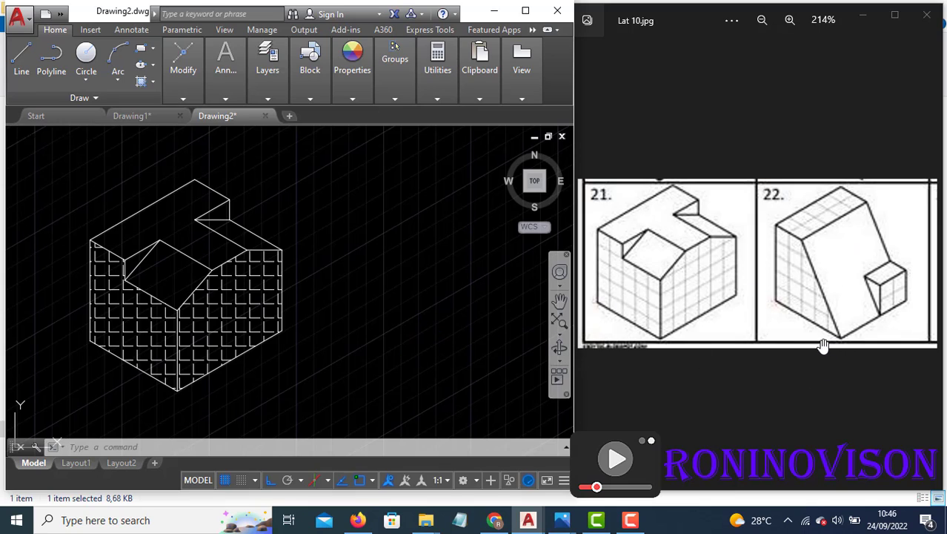
- Draw figure 22's side face beside figure 21 with 50, 50 and 20-unit edges, closed back to the start
{"action": "type", "text": "l"}
{"action": "key", "text": "Return"}
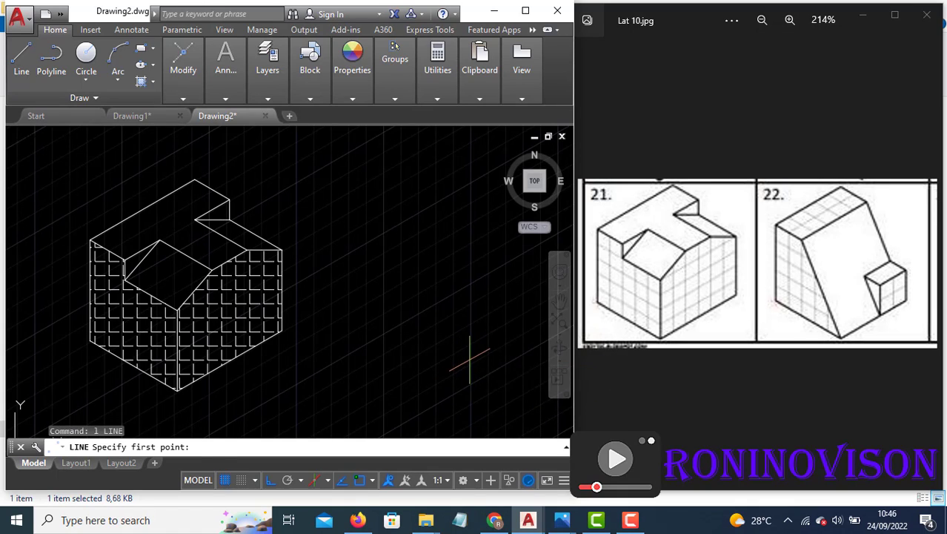
{"action": "left_click", "coordinate": [469, 361]}
{"action": "key", "text": "F5"}
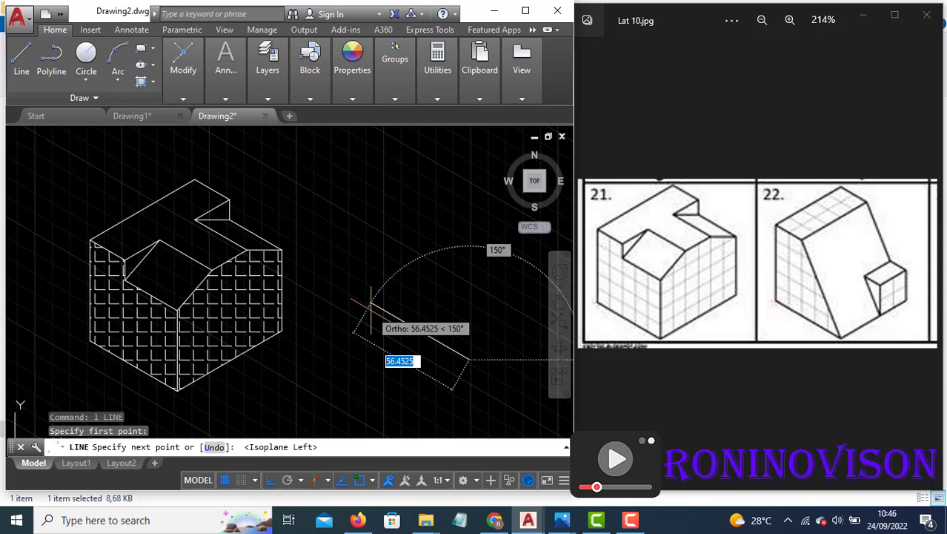
{"action": "type", "text": "50"}
{"action": "key", "text": "Return"}
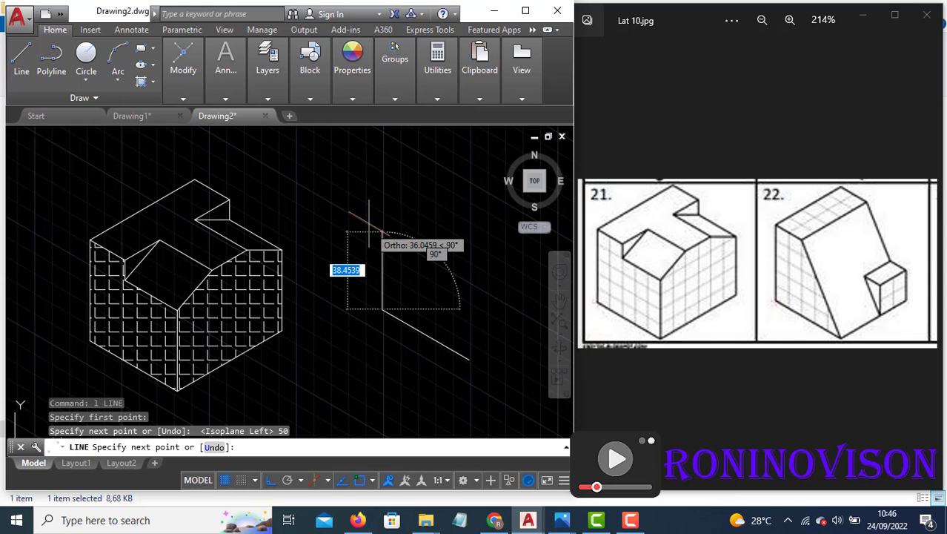
{"action": "type", "text": "50"}
{"action": "key", "text": "Return"}
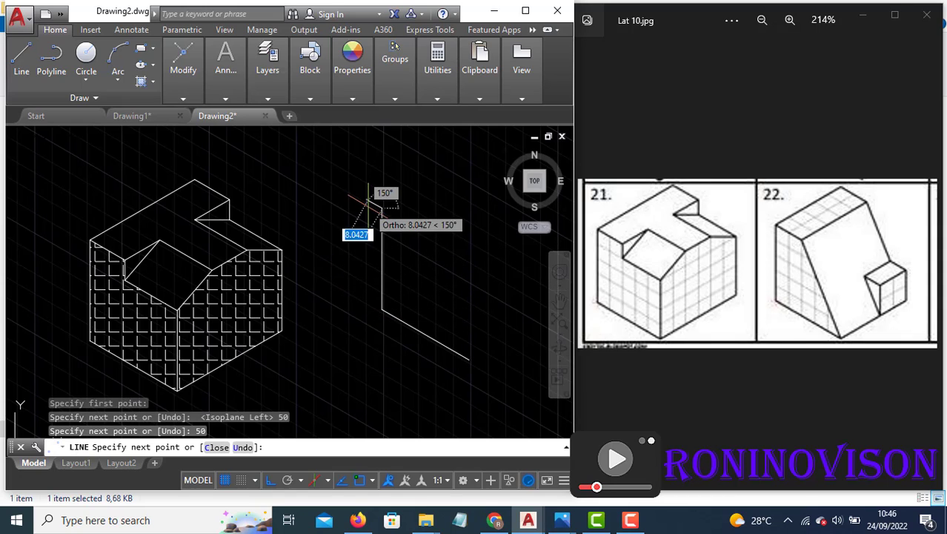
{"action": "type", "text": "20"}
{"action": "key", "text": "Return"}
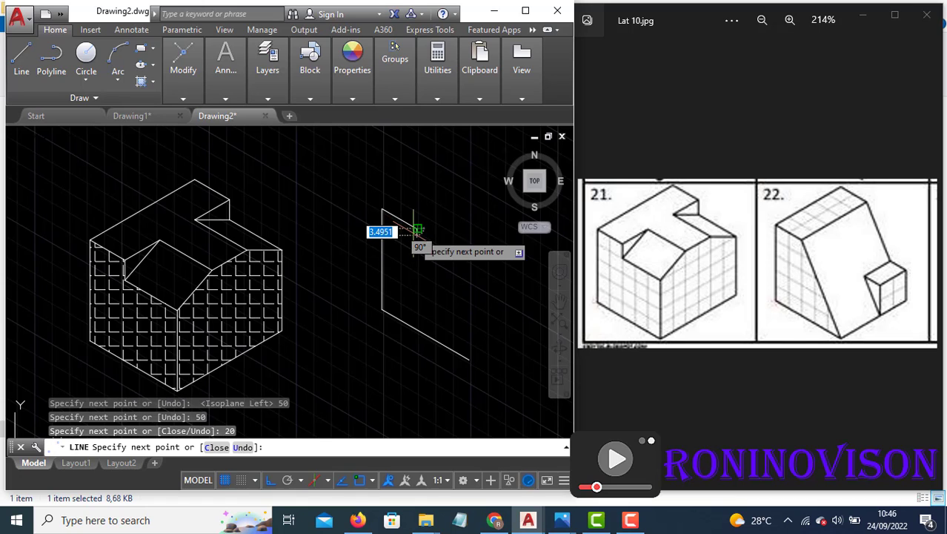
{"action": "left_click", "coordinate": [469, 359]}
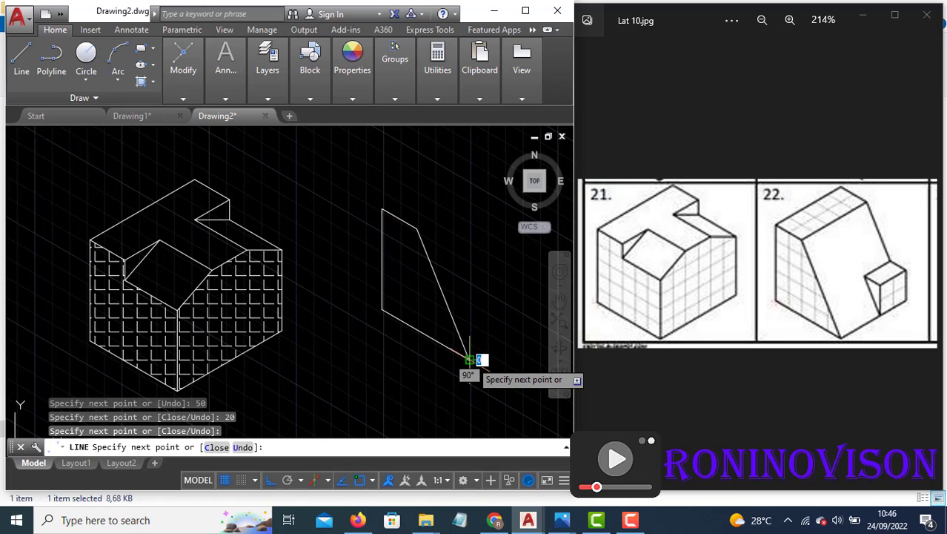
{"action": "key", "text": "Return"}
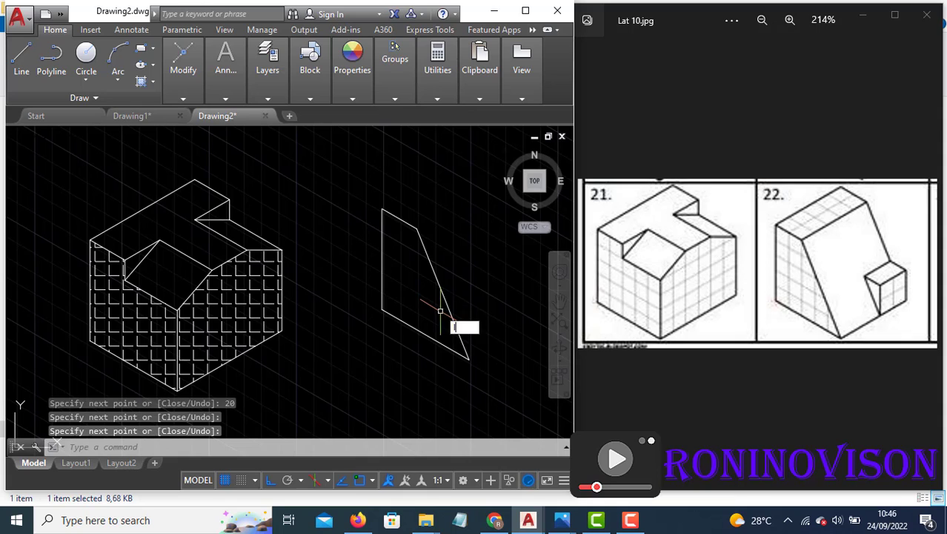
- Add the top-face edges on the Top isoplane: 50 units along 30° and 20 units
{"action": "key", "text": "Return"}
{"action": "scroll", "coordinate": [378, 297], "scroll_direction": "up", "scroll_amount": 2}
{"action": "scroll", "coordinate": [374, 308], "scroll_direction": "down", "scroll_amount": 4}
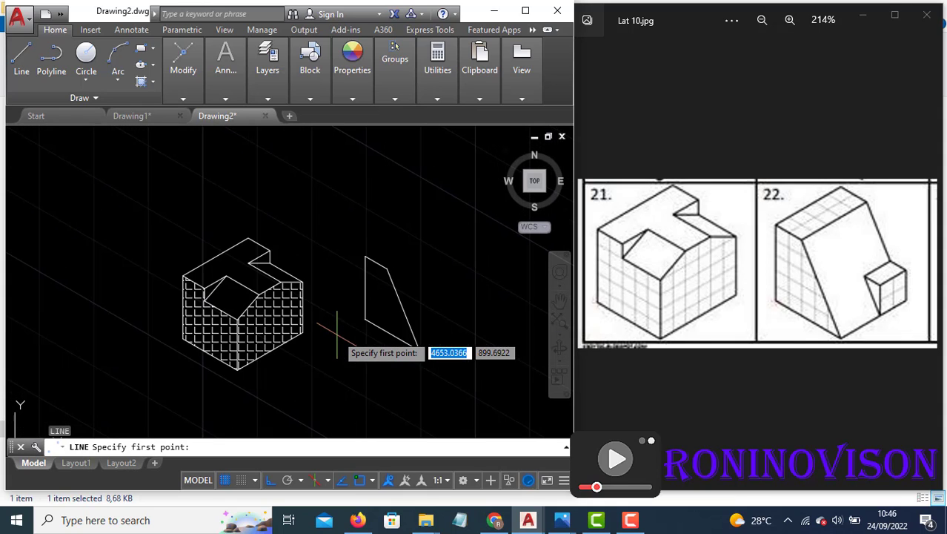
{"action": "left_click", "coordinate": [364, 257]}
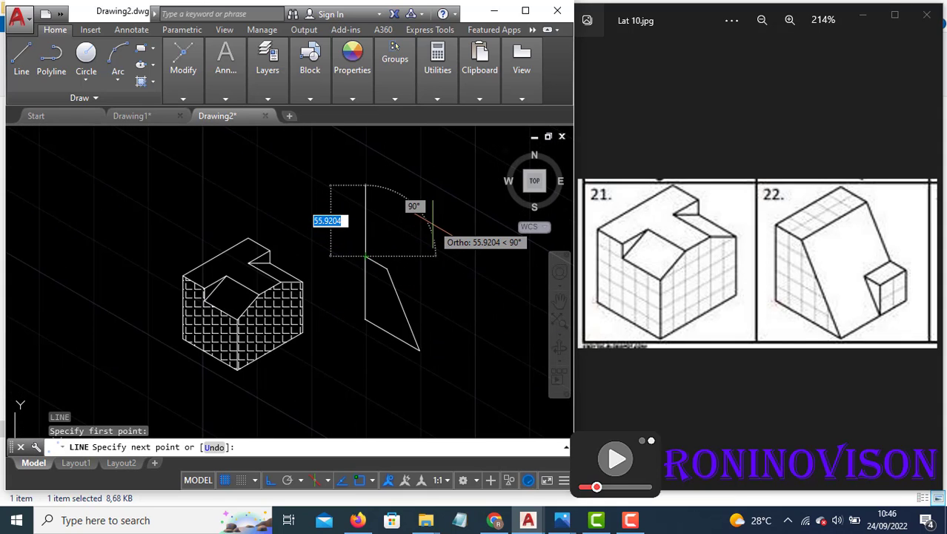
{"action": "key", "text": "F5"}
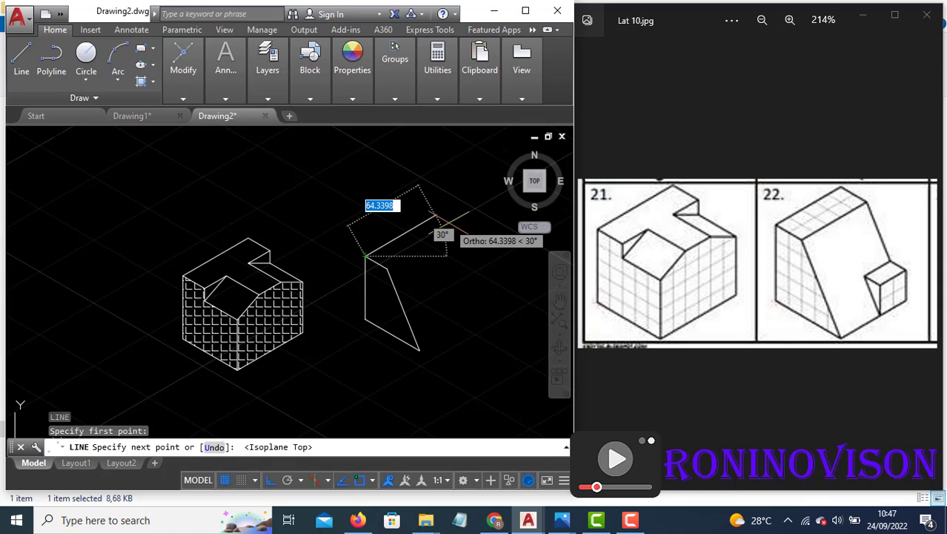
{"action": "type", "text": "50"}
{"action": "key", "text": "Return"}
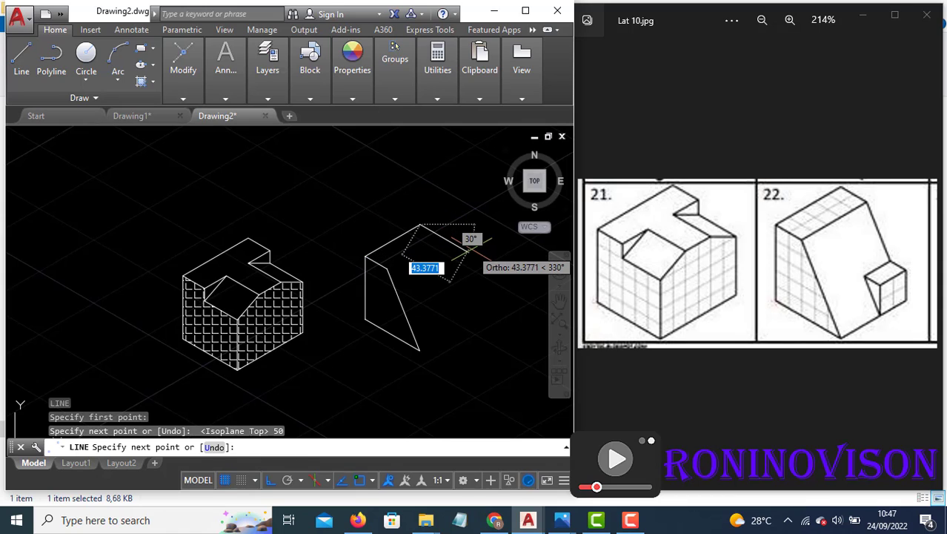
{"action": "type", "text": "20"}
{"action": "key", "text": "Return"}
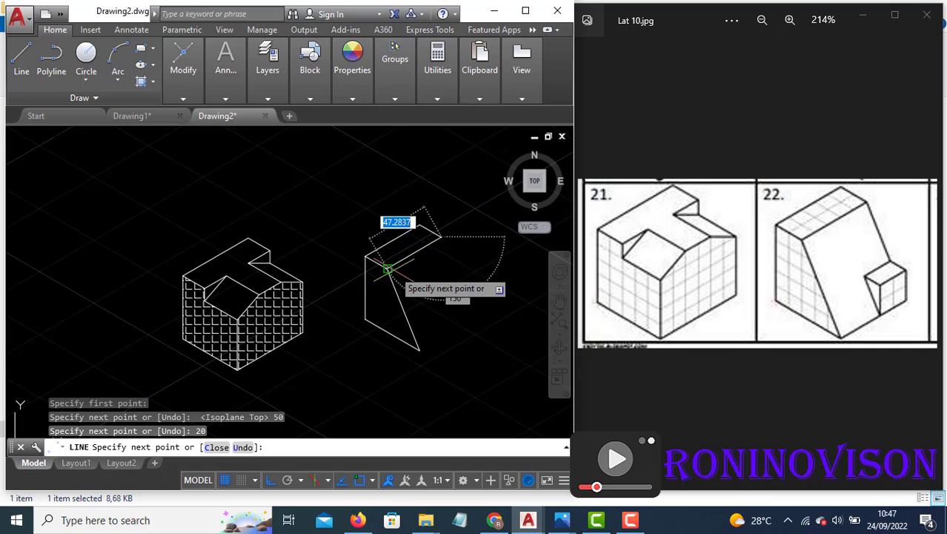
{"action": "key", "text": "Return"}
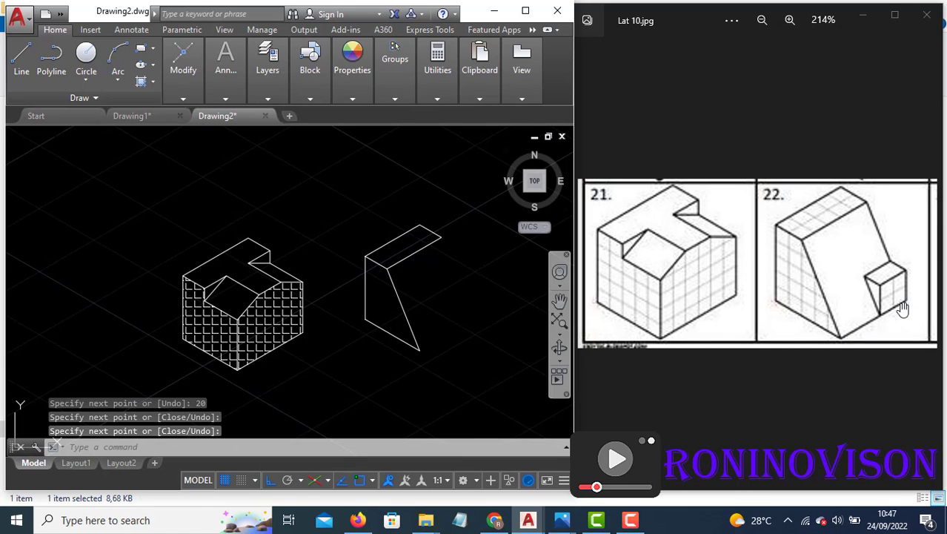
- Draw the lower front outline: a 50-unit bottom edge and two 20-unit edges on the right plane
{"action": "type", "text": "l"}
{"action": "key", "text": "Return"}
{"action": "left_click", "coordinate": [420, 348]}
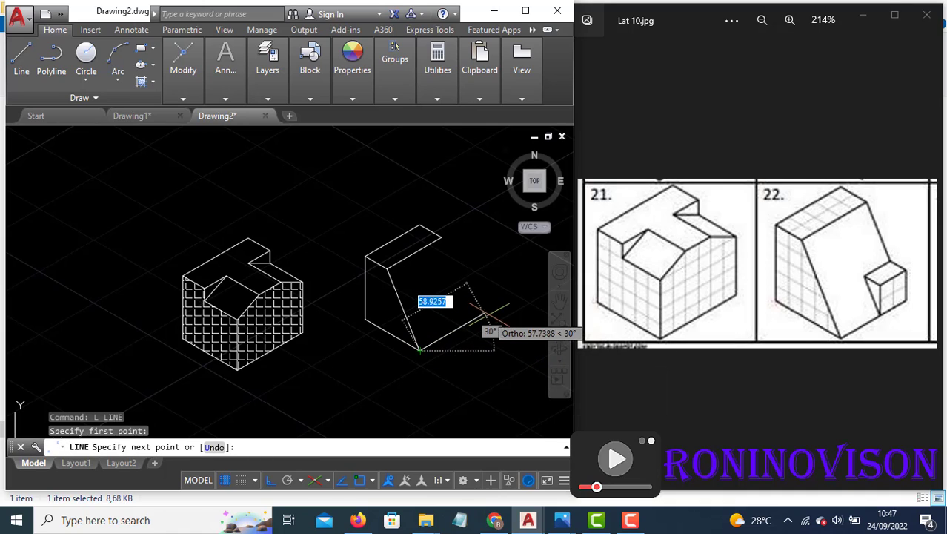
{"action": "type", "text": "50"}
{"action": "key", "text": "Return"}
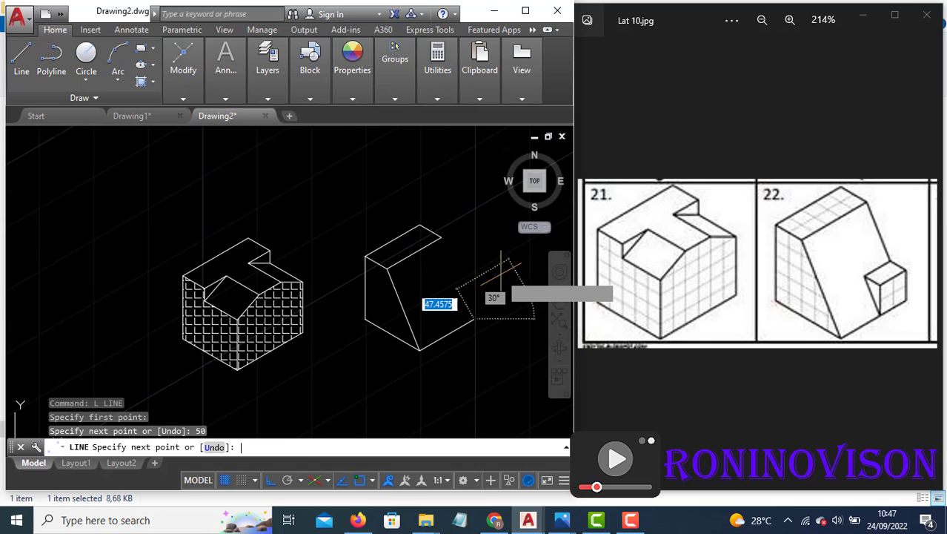
{"action": "key", "text": "F5"}
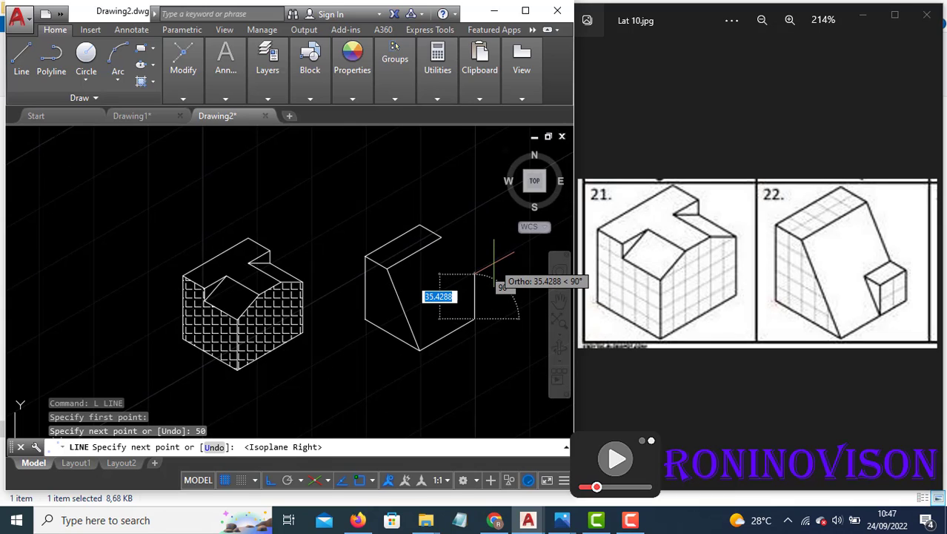
{"action": "type", "text": "20"}
{"action": "key", "text": "Return"}
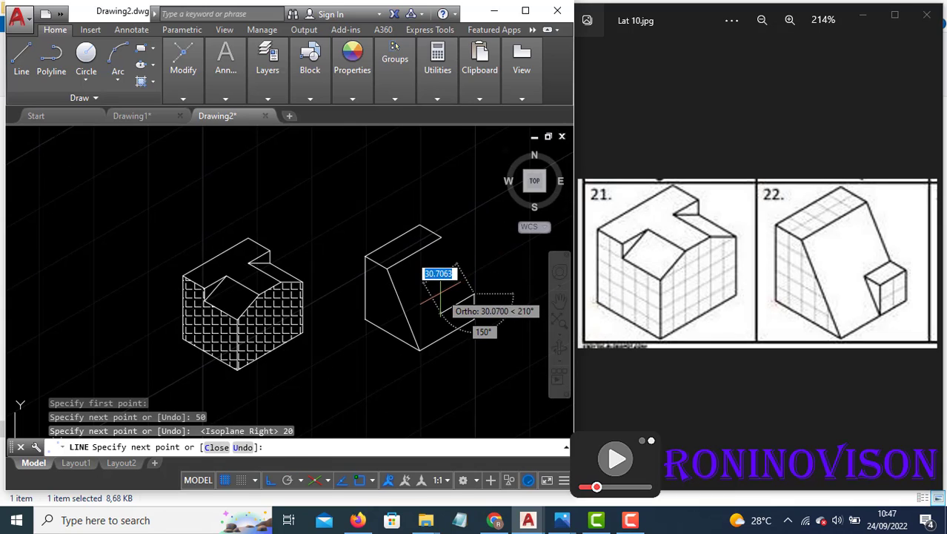
{"action": "type", "text": "20"}
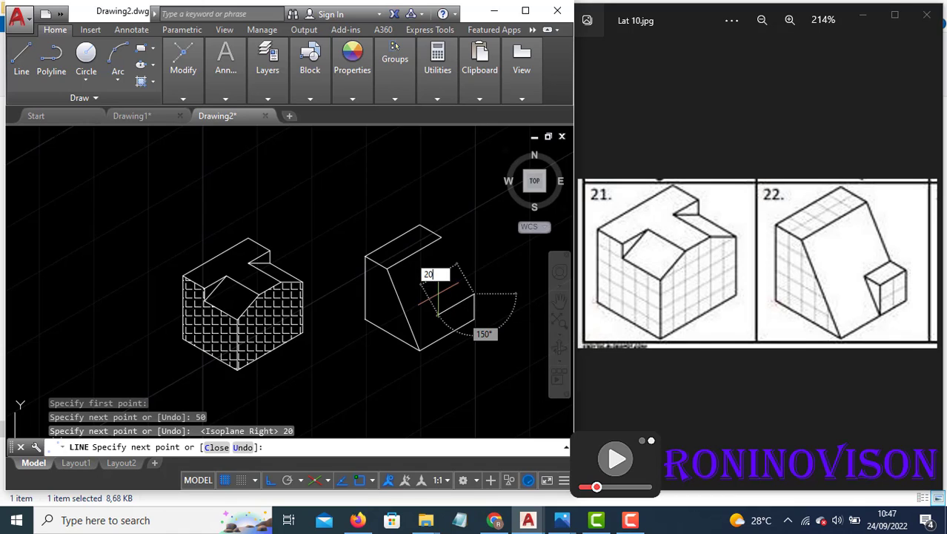
{"action": "key", "text": "Return"}
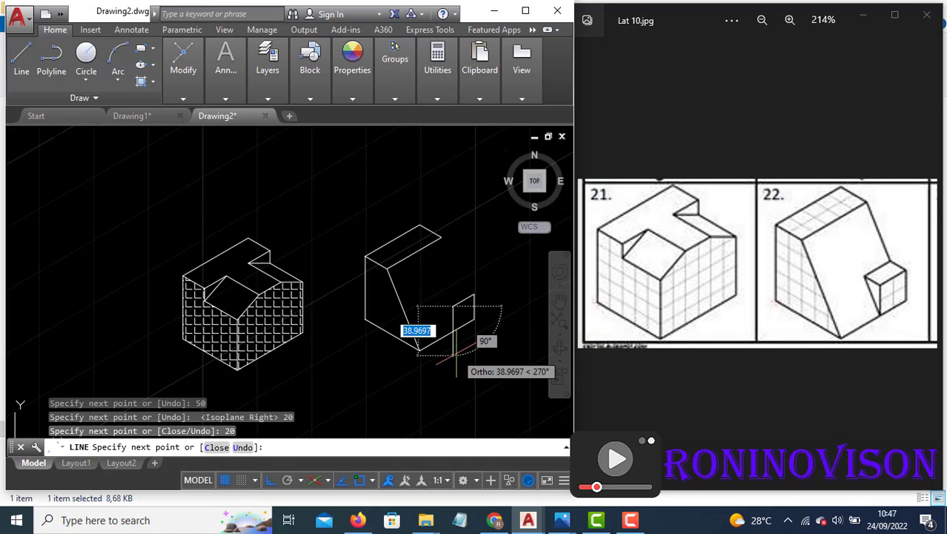
{"action": "key", "text": "Return"}
- Trim away the overhanging line segment with TRIM
{"action": "type", "text": "tr"}
{"action": "key", "text": "Return"}
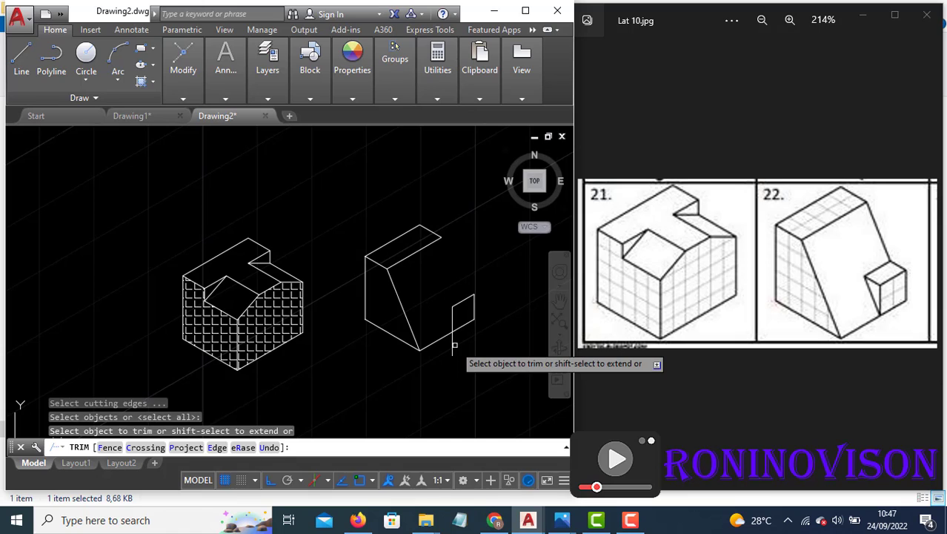
{"action": "left_click", "coordinate": [454, 345]}
{"action": "key", "text": "Escape"}
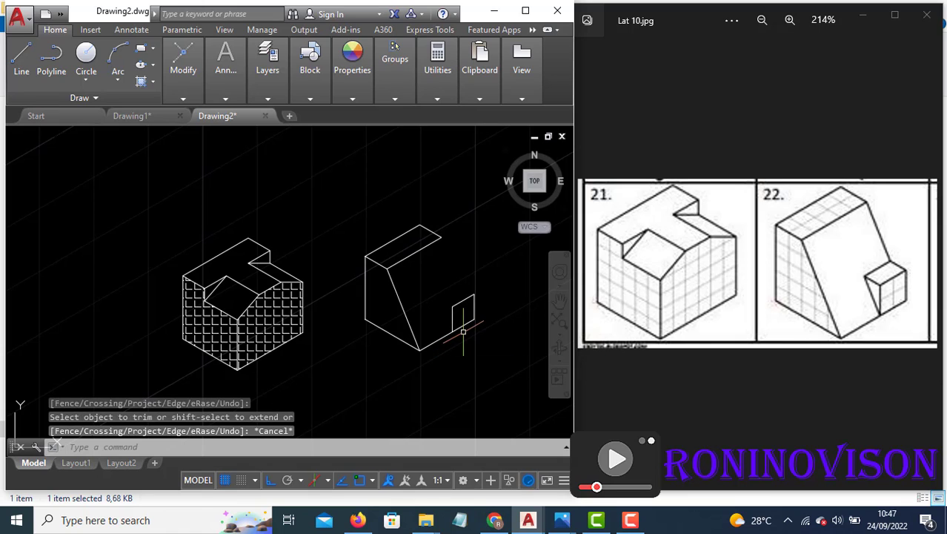
- Start the small box with a 10-unit edge along 150° and a 20-unit edge on the Top isoplane
{"action": "type", "text": "l"}
{"action": "key", "text": "Return"}
{"action": "left_click", "coordinate": [453, 308]}
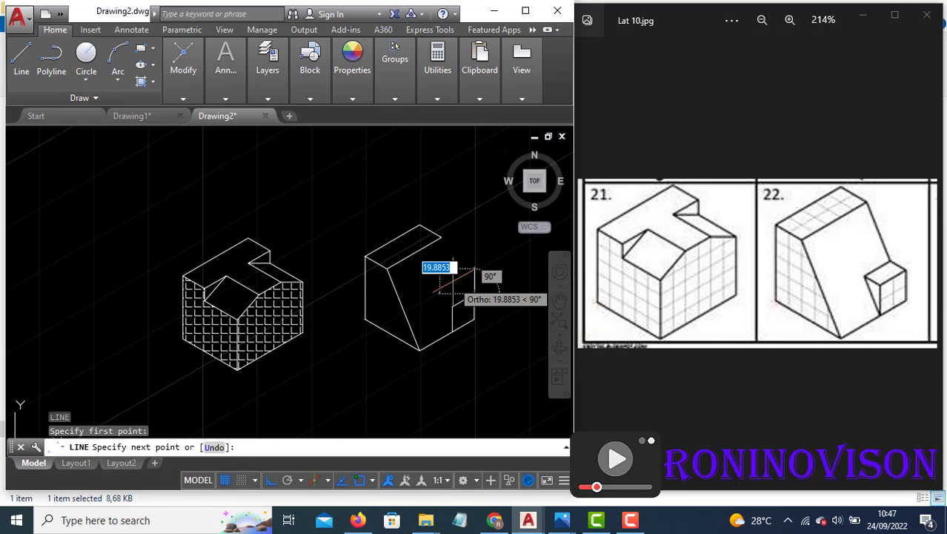
{"action": "key", "text": "F5"}
{"action": "type", "text": "10"}
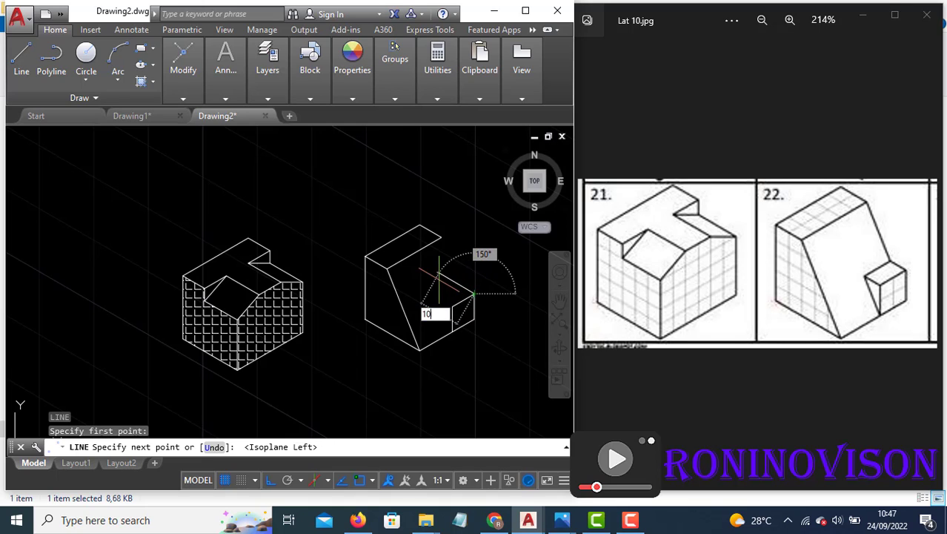
{"action": "key", "text": "Return"}
{"action": "key", "text": "F5"}
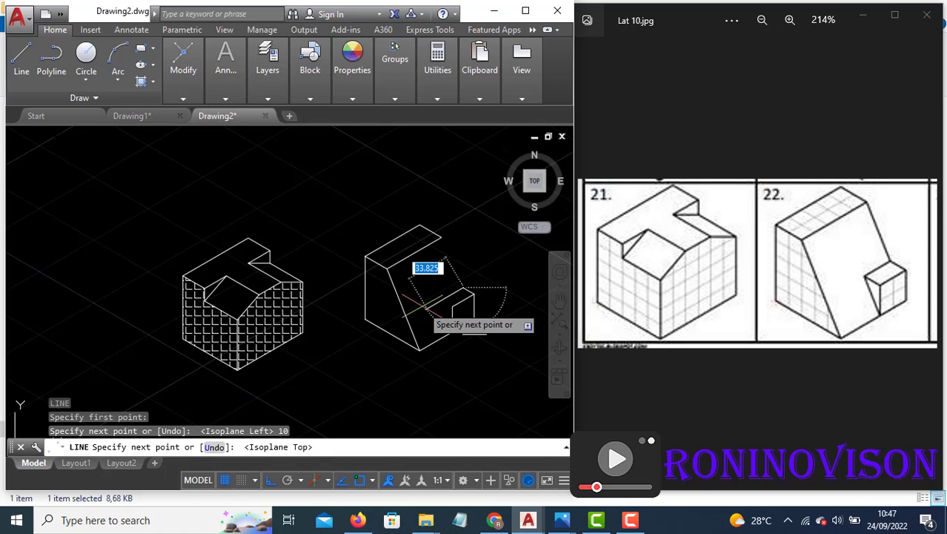
{"action": "type", "text": "20"}
{"action": "key", "text": "Return"}
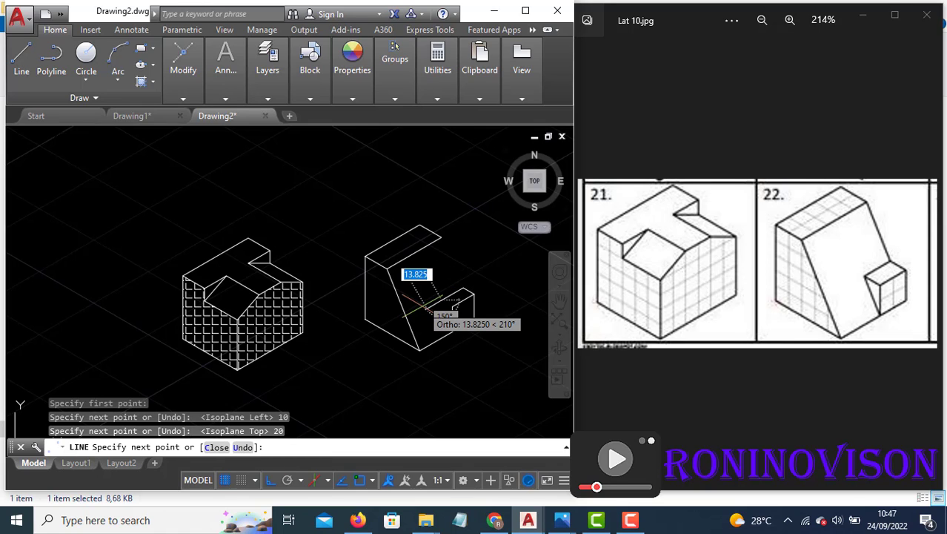
{"action": "scroll", "coordinate": [431, 303], "scroll_direction": "up", "scroll_amount": 4}
{"action": "type", "text": "3"}
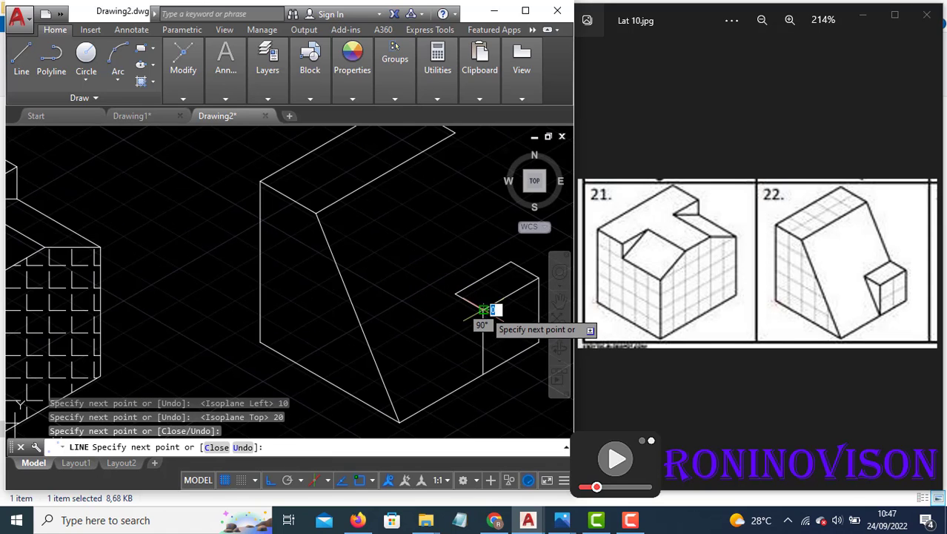
- Draw the small box's vertical front edge down from its corner
{"action": "key", "text": "Return"}
{"action": "key", "text": "Return"}
{"action": "left_click", "coordinate": [456, 295]}
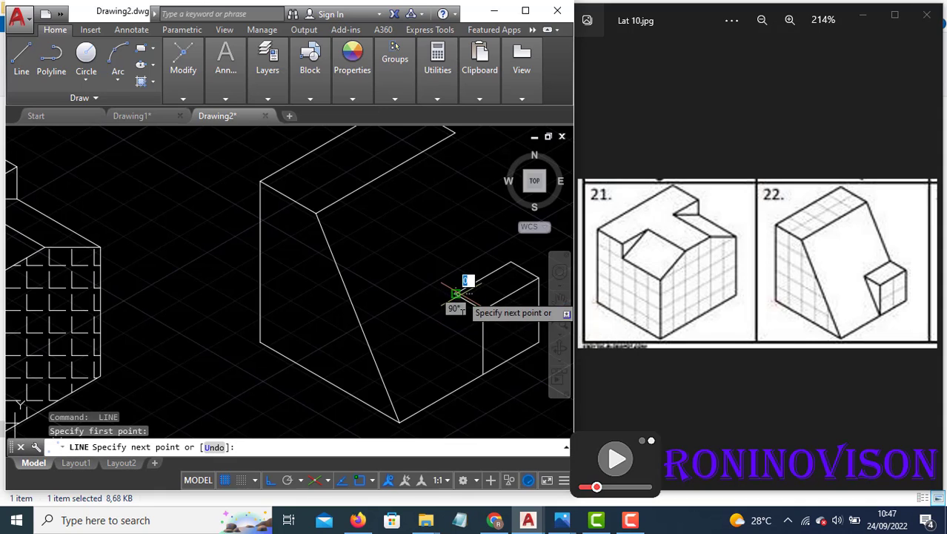
{"action": "left_click", "coordinate": [482, 374]}
{"action": "key", "text": "Return"}
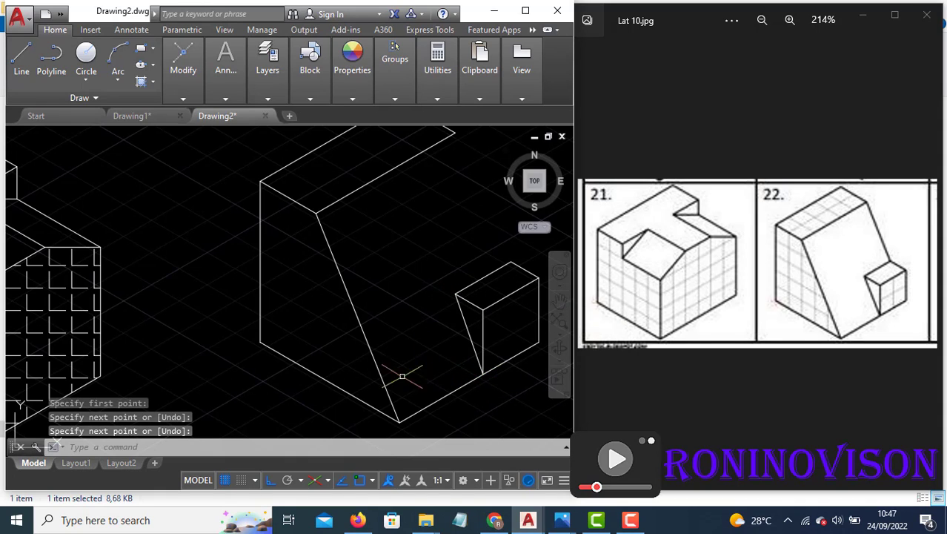
{"action": "scroll", "coordinate": [401, 375], "scroll_direction": "up", "scroll_amount": 2}
{"action": "scroll", "coordinate": [403, 356], "scroll_direction": "down", "scroll_amount": 4}
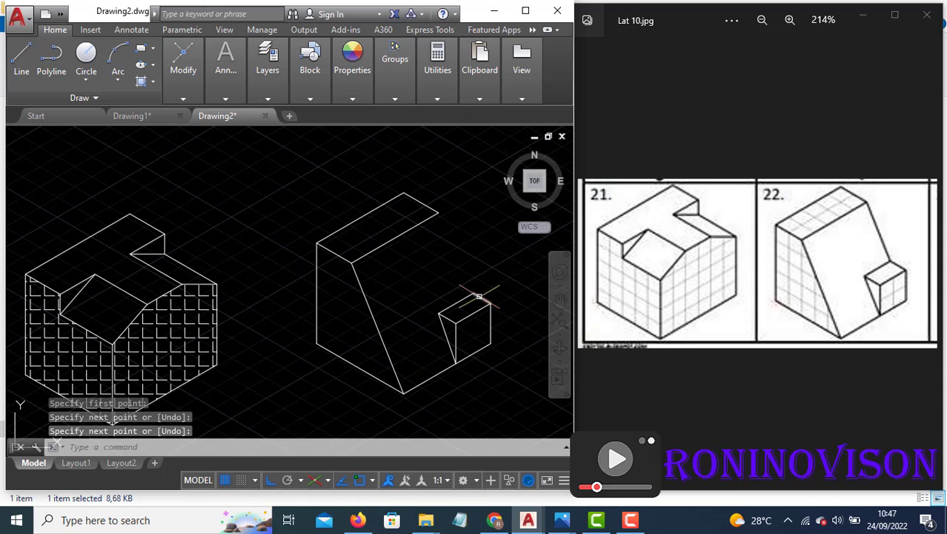
- Draw the slope line from the top edge's endpoint to the small box corner
{"action": "key", "text": "Return"}
{"action": "left_click", "coordinate": [438, 212]}
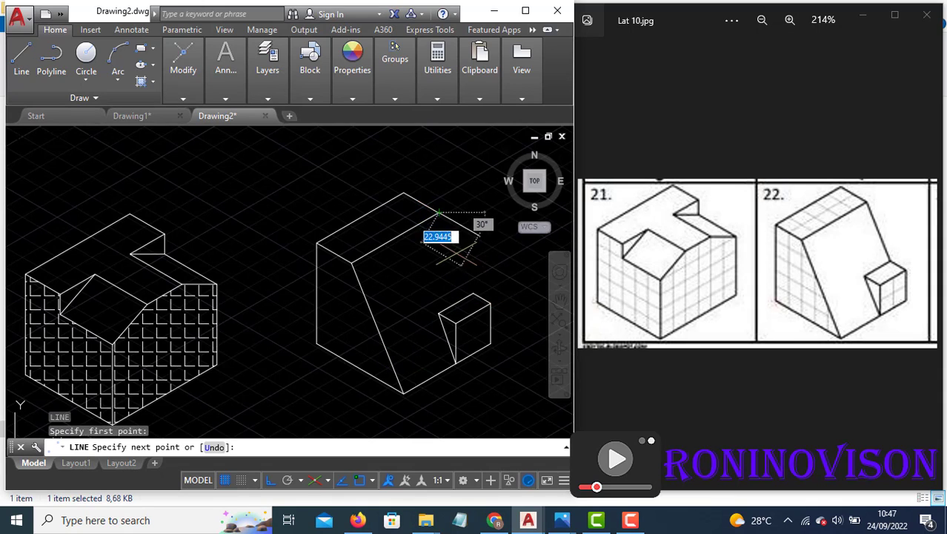
{"action": "left_click", "coordinate": [473, 293]}
{"action": "key", "text": "Return"}
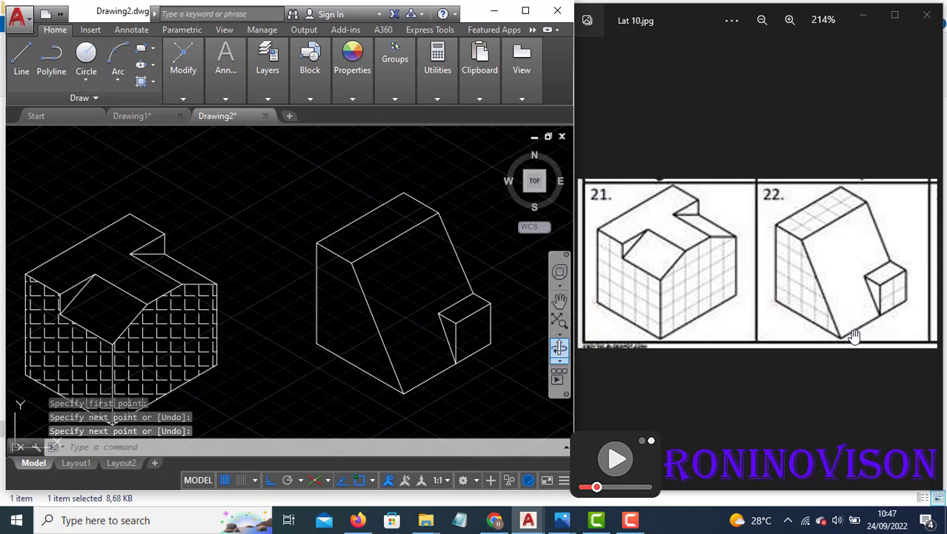
{"action": "scroll", "coordinate": [438, 347], "scroll_direction": "down", "scroll_amount": 2}
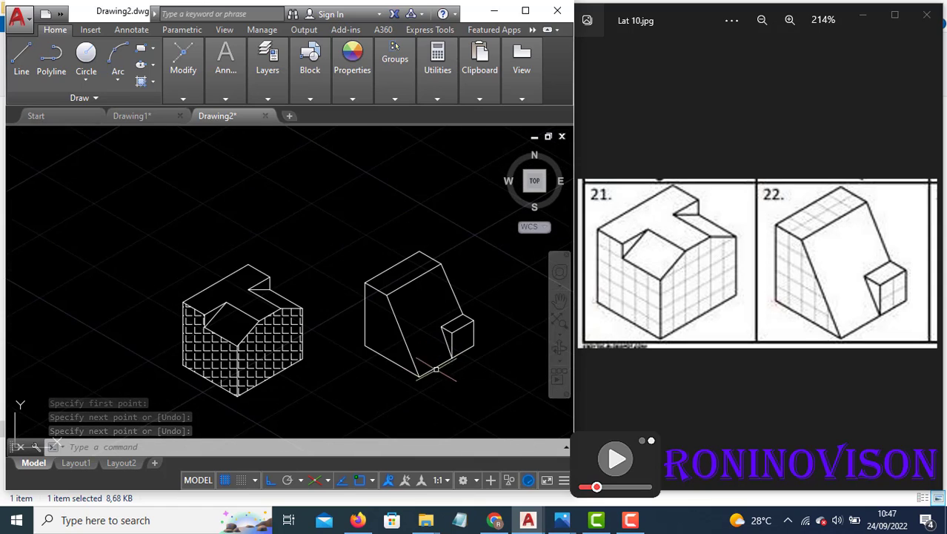
{"action": "middle_click_drag", "start_coordinate": [407, 386], "coordinate": [393, 360]}
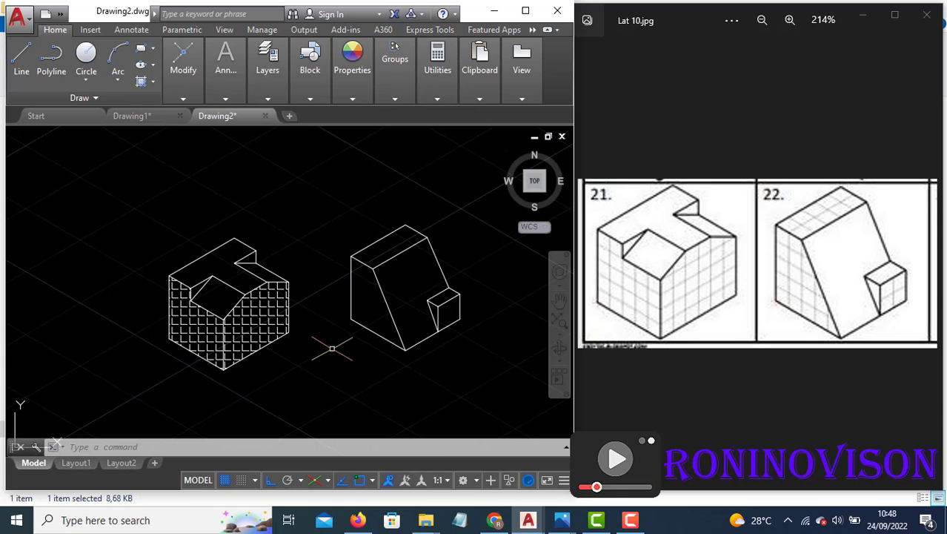
{"action": "type", "text": "h"}
- Grid-hatch the left and top faces of figure 22
{"action": "key", "text": "Return"}
{"action": "left_click", "coordinate": [371, 304]}
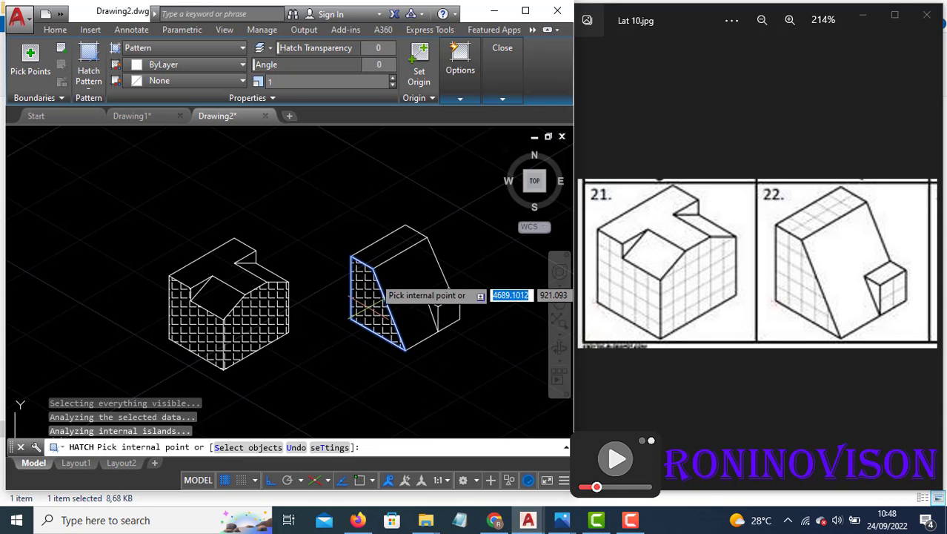
{"action": "left_click", "coordinate": [389, 240]}
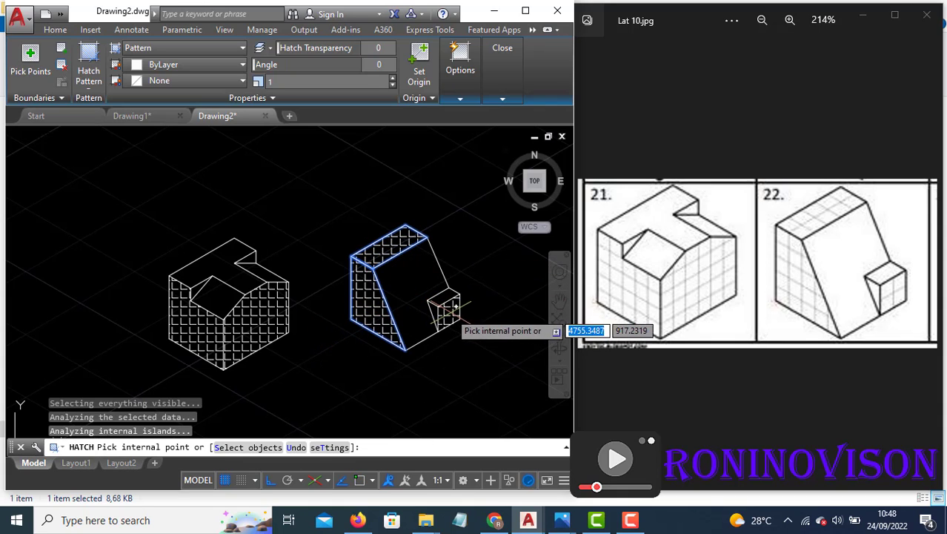
{"action": "key", "text": "Escape"}
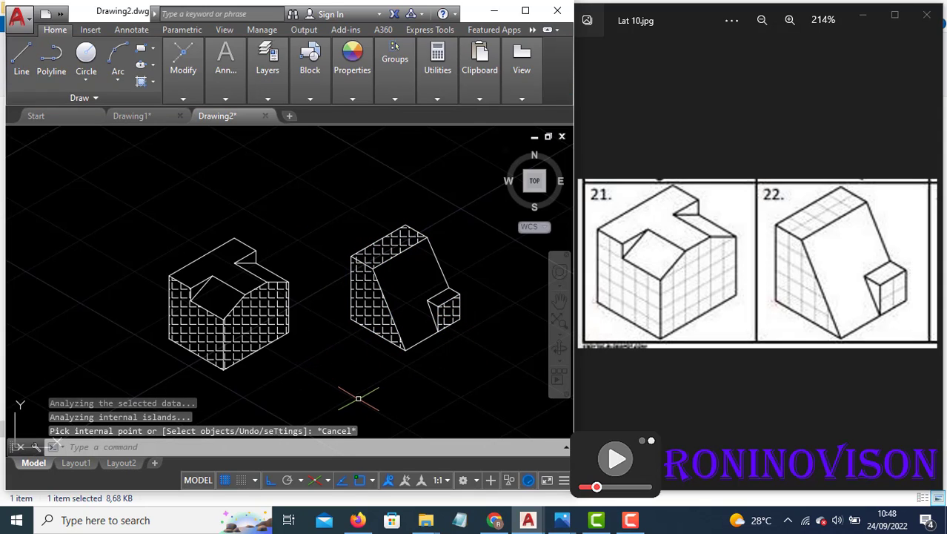
- Switch the snap and grid from isometric to rectangular in Drafting Settings (DS)
{"action": "type", "text": "DS"}
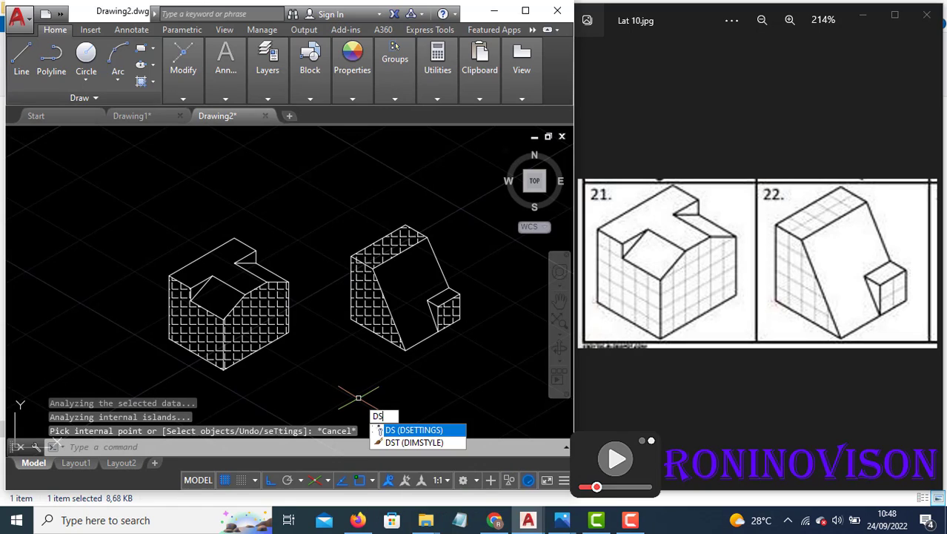
{"action": "key", "text": "Return"}
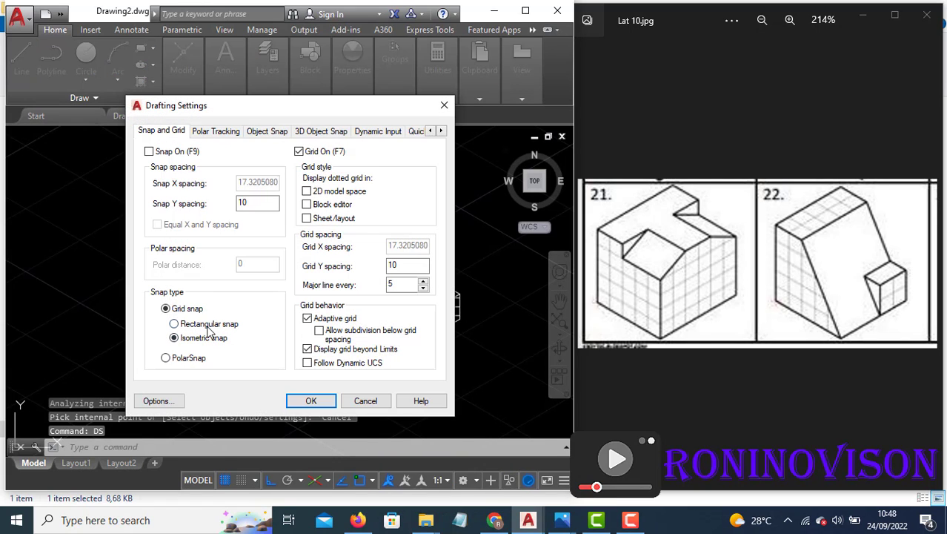
{"action": "left_click", "coordinate": [208, 326]}
{"action": "left_click", "coordinate": [311, 401]}
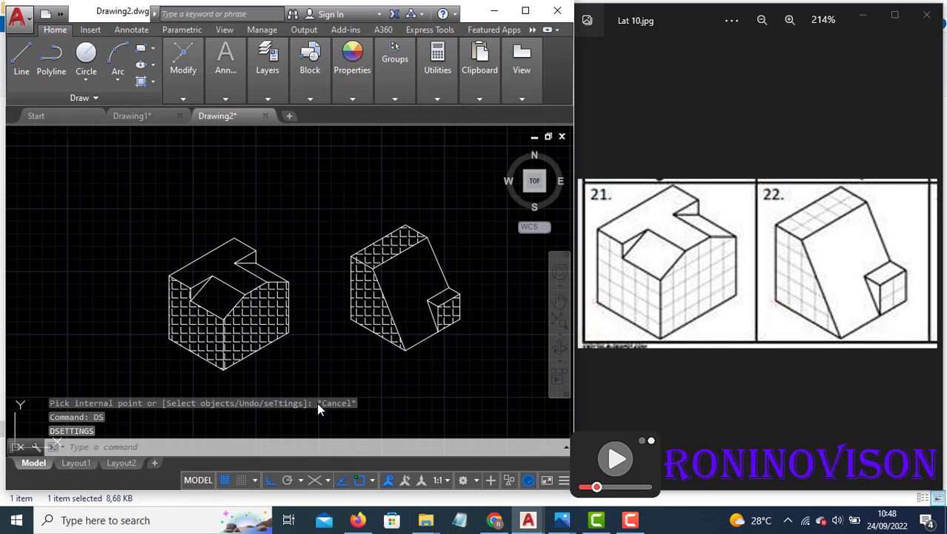
{"action": "key", "text": "Escape"}
{"action": "type", "text": "re"}
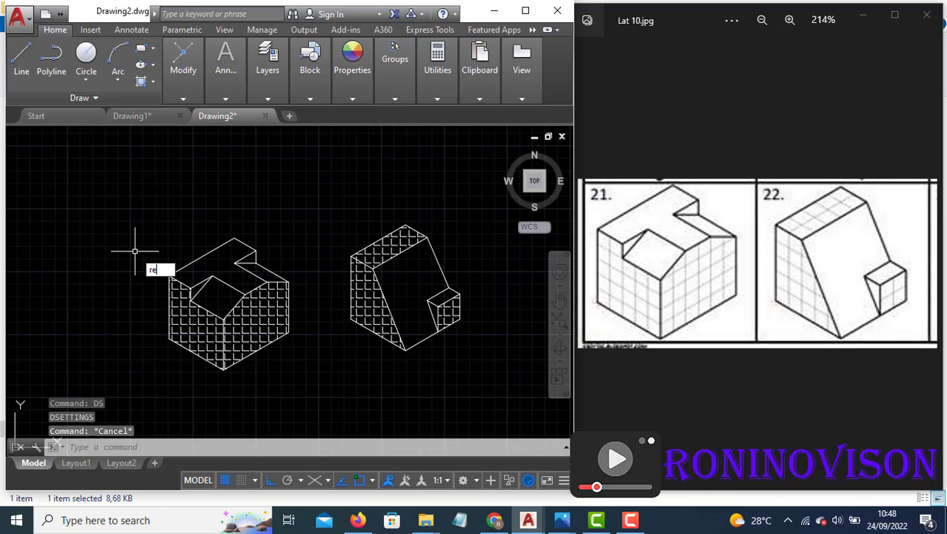
- Draw a rectangular frame around figure 21
{"action": "type", "text": "c"}
{"action": "key", "text": "Return"}
{"action": "left_click", "coordinate": [135, 228]}
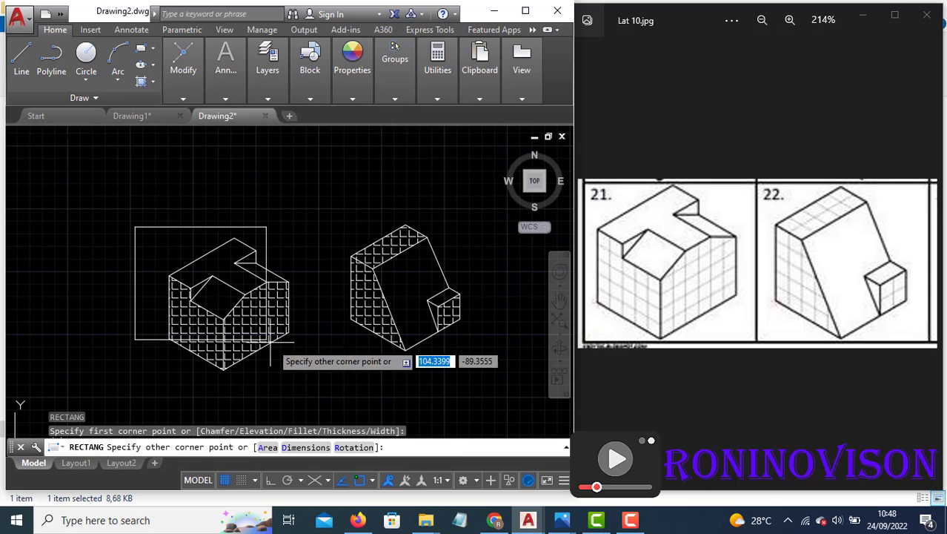
{"action": "left_click", "coordinate": [315, 378]}
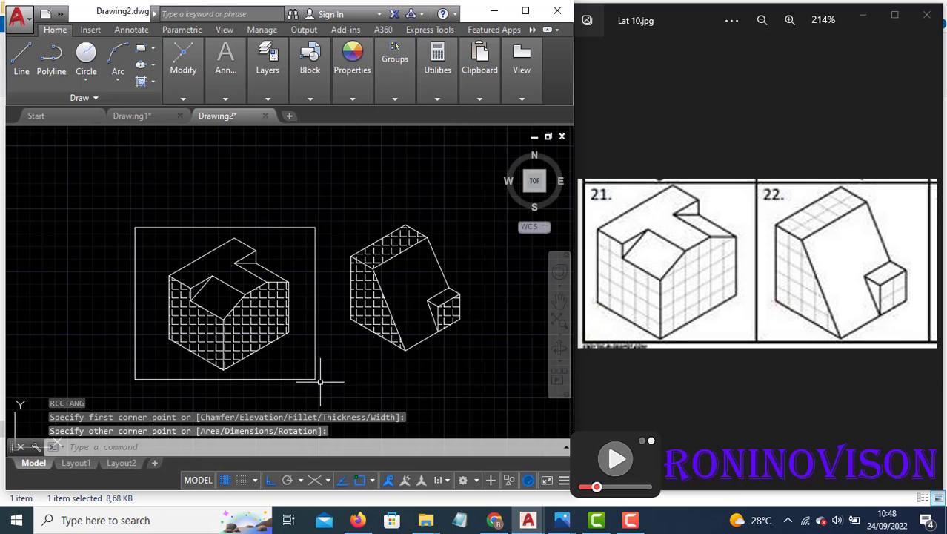
- Copy the frame to the right so both share an edge, then window-select figure 22
{"action": "left_click", "coordinate": [273, 394]}
{"action": "left_click", "coordinate": [236, 370]}
{"action": "type", "text": "co"}
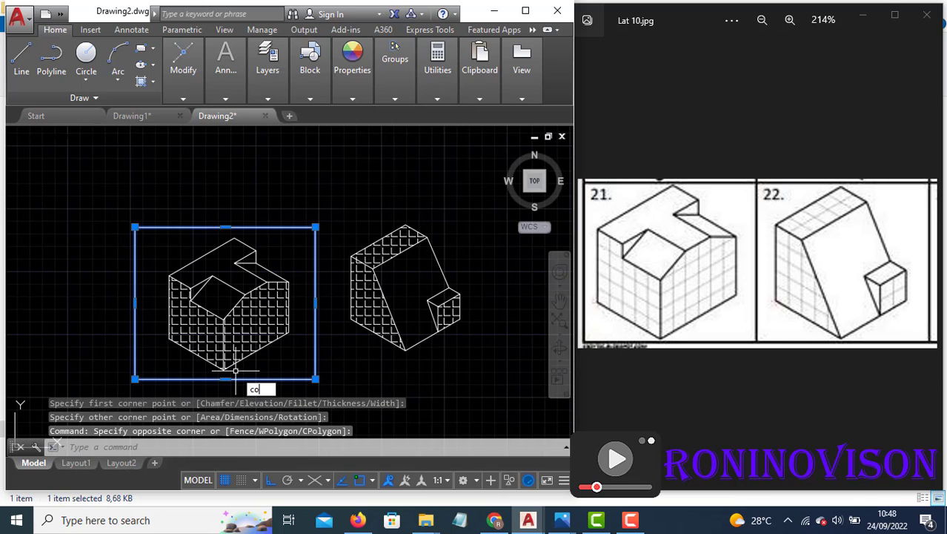
{"action": "key", "text": "Return"}
{"action": "left_click", "coordinate": [136, 379]}
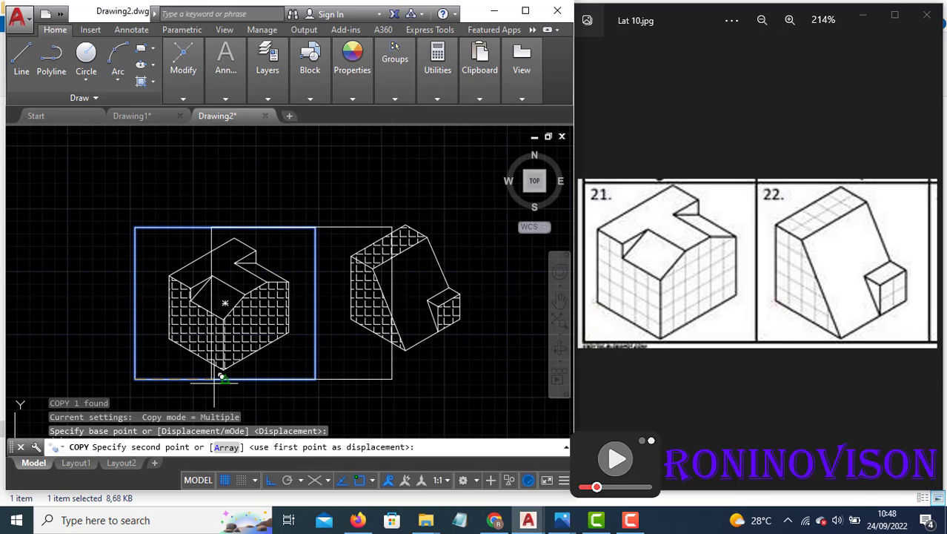
{"action": "left_click", "coordinate": [315, 379]}
{"action": "key", "text": "Escape"}
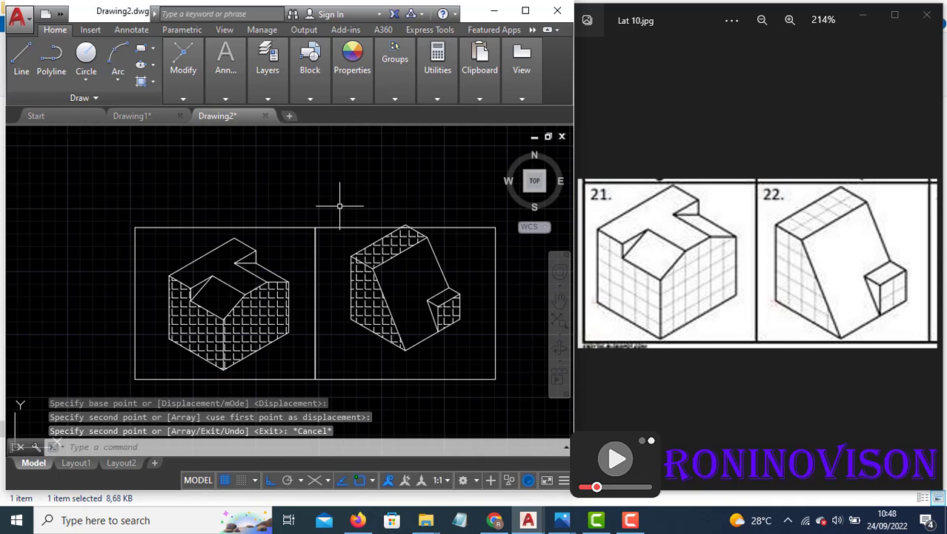
{"action": "left_click", "coordinate": [339, 205]}
{"action": "left_click", "coordinate": [499, 385]}
{"action": "type", "text": "m"}
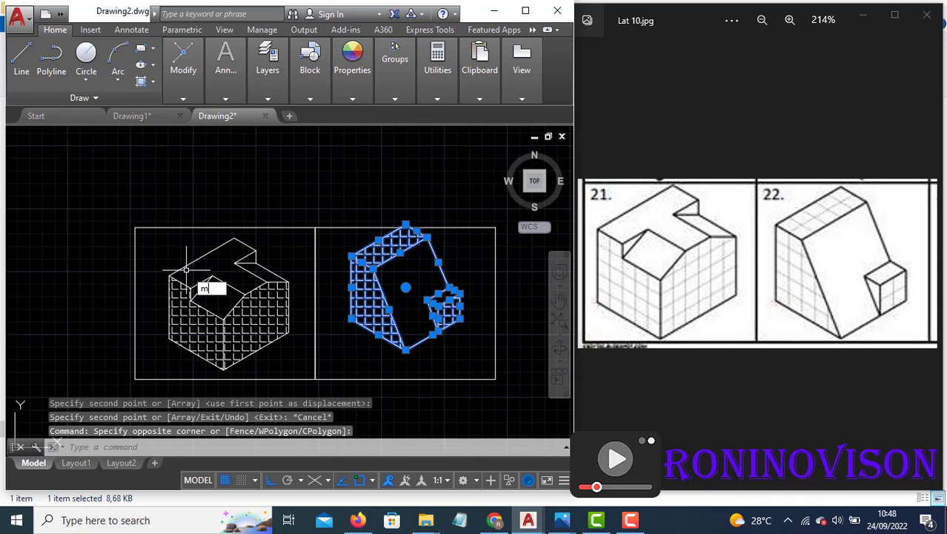
- Move figure 22 to sit inside the right frame and recentre the view on both frames
{"action": "key", "text": "Return"}
{"action": "left_click", "coordinate": [40, 231]}
{"action": "left_click", "coordinate": [36, 253]}
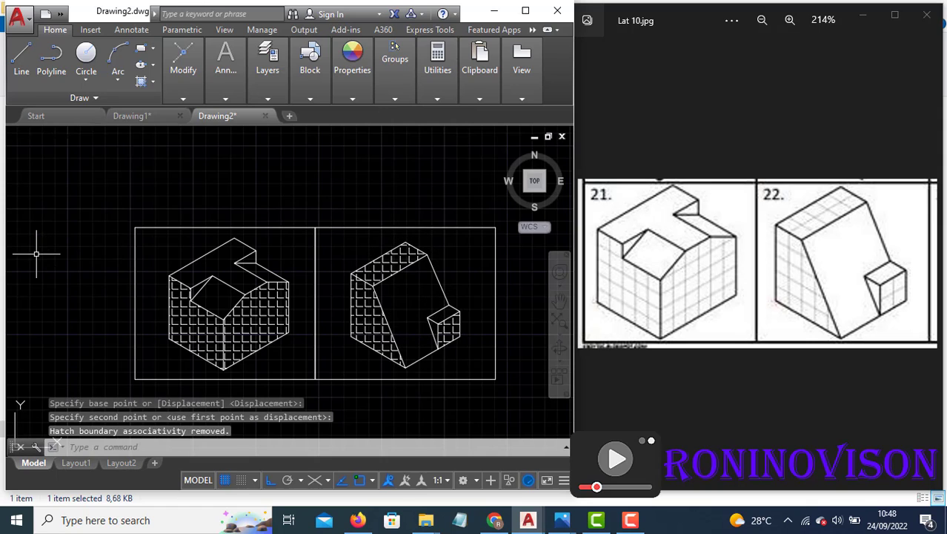
{"action": "middle_click_drag", "start_coordinate": [153, 299], "coordinate": [127, 285]}
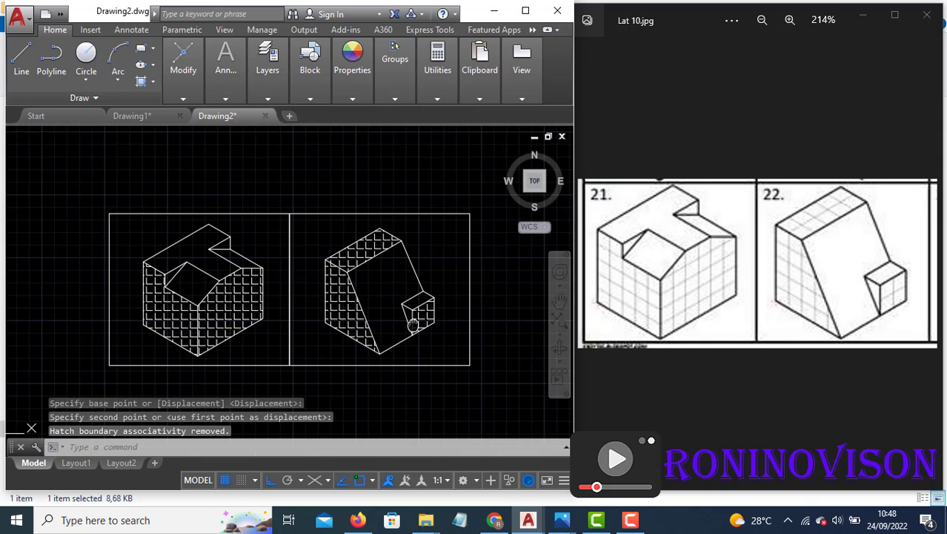
{"action": "scroll", "coordinate": [374, 304], "scroll_direction": "up", "scroll_amount": 2}
{"action": "scroll", "coordinate": [482, 287], "scroll_direction": "down", "scroll_amount": 2}
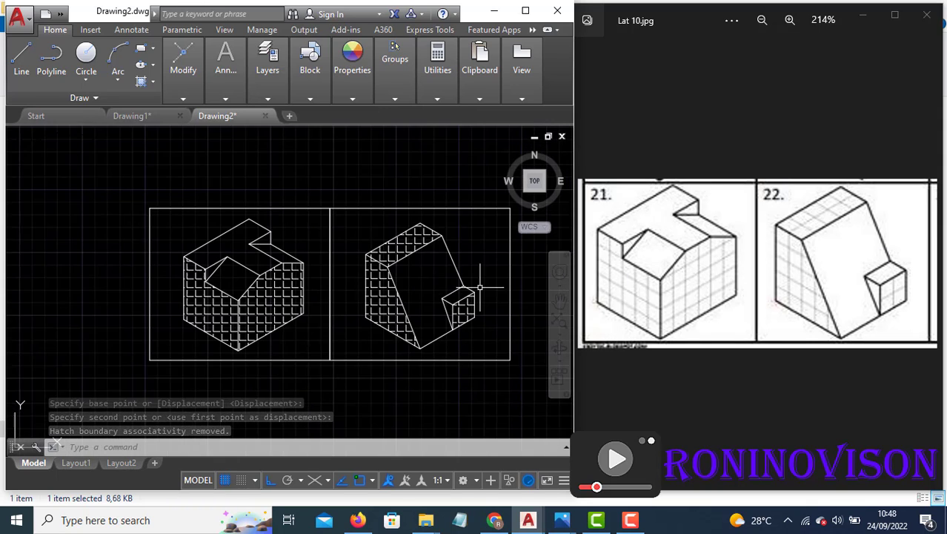
{"action": "scroll", "coordinate": [383, 314], "scroll_direction": "up", "scroll_amount": 2}
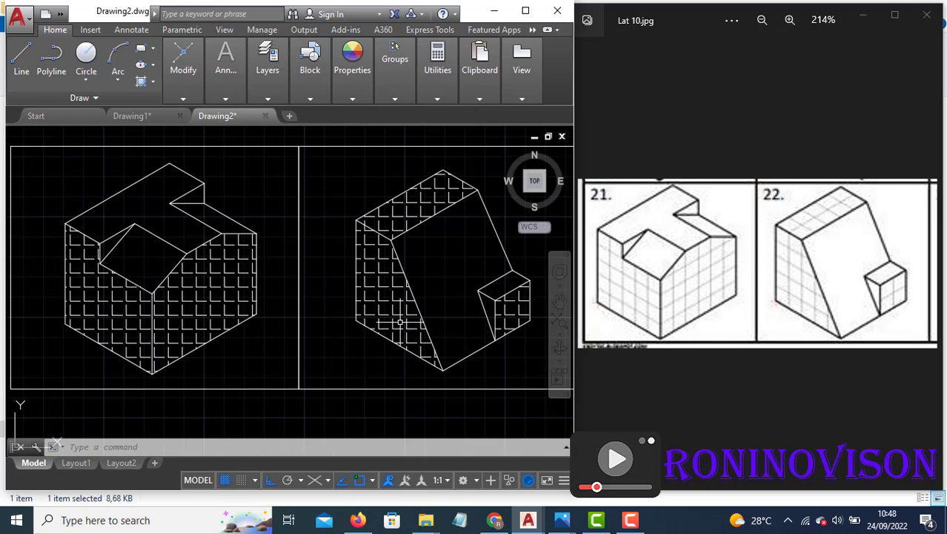
{"action": "middle_click_drag", "start_coordinate": [338, 335], "coordinate": [336, 347]}
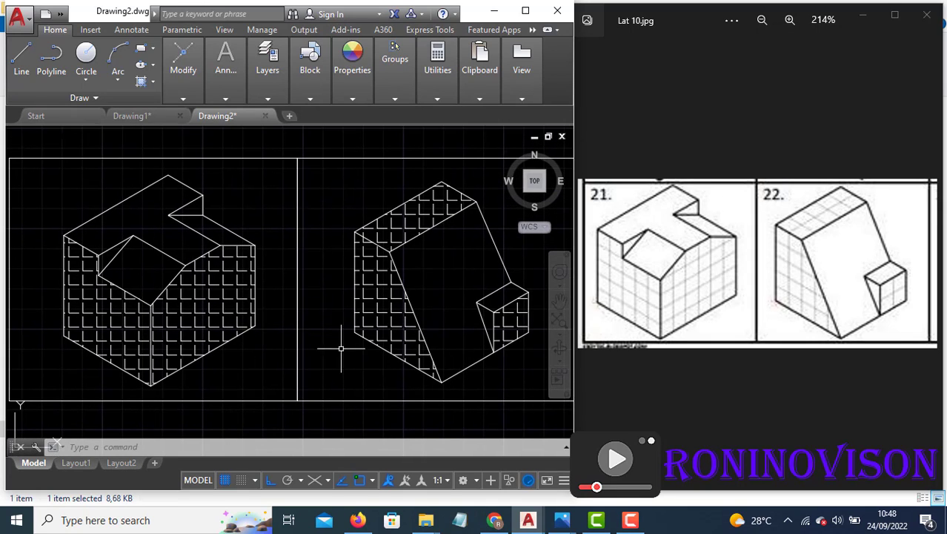